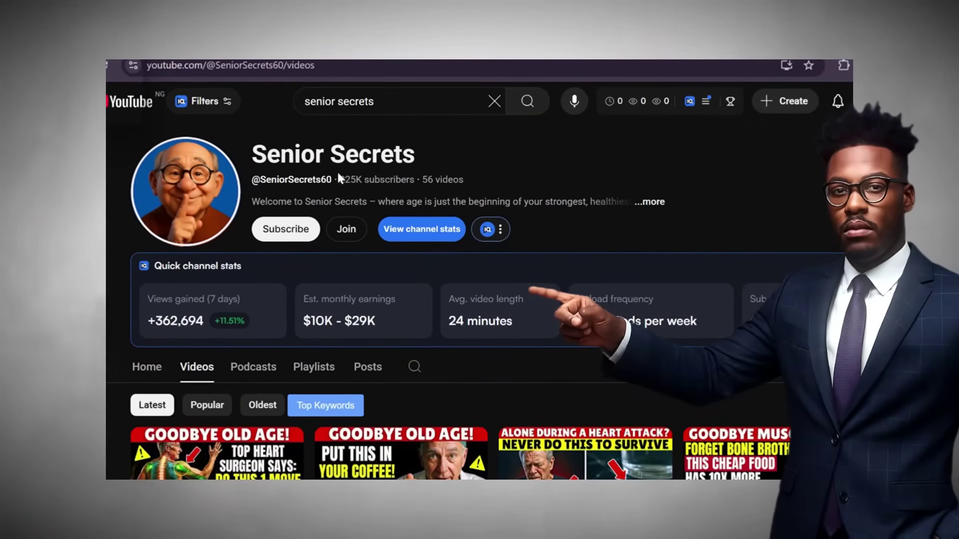
Highlight the channel's subscriber count, 7-day views and estimated monthly earnings range.
{"action": "left_click_drag", "start_coordinate": [339, 181], "coordinate": [373, 179]}
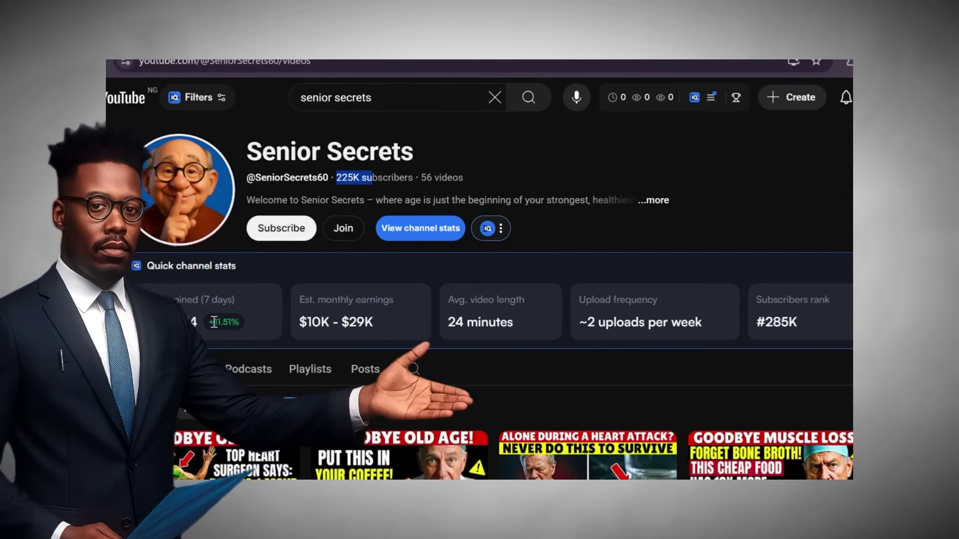
{"action": "left_click_drag", "start_coordinate": [134, 323], "coordinate": [192, 326]}
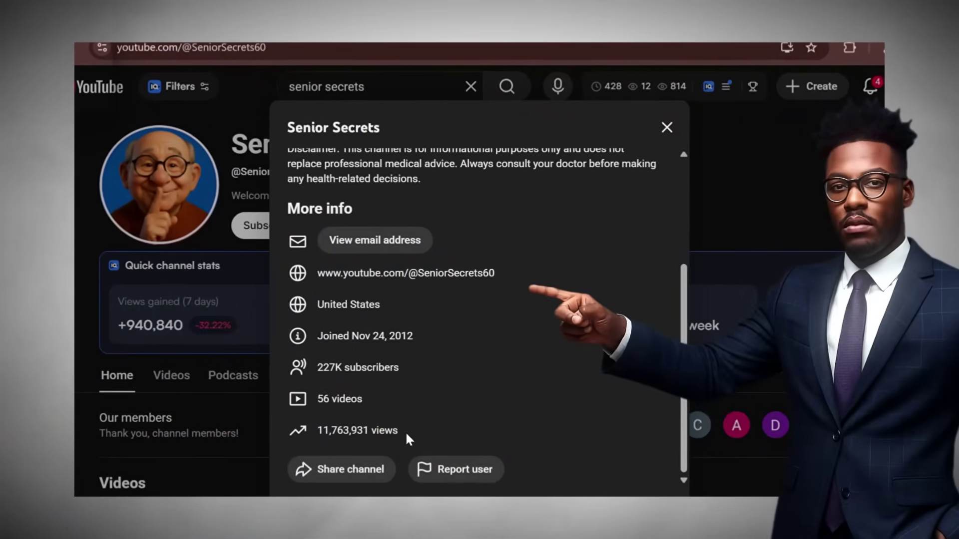
{"action": "left_click_drag", "start_coordinate": [404, 432], "coordinate": [302, 425]}
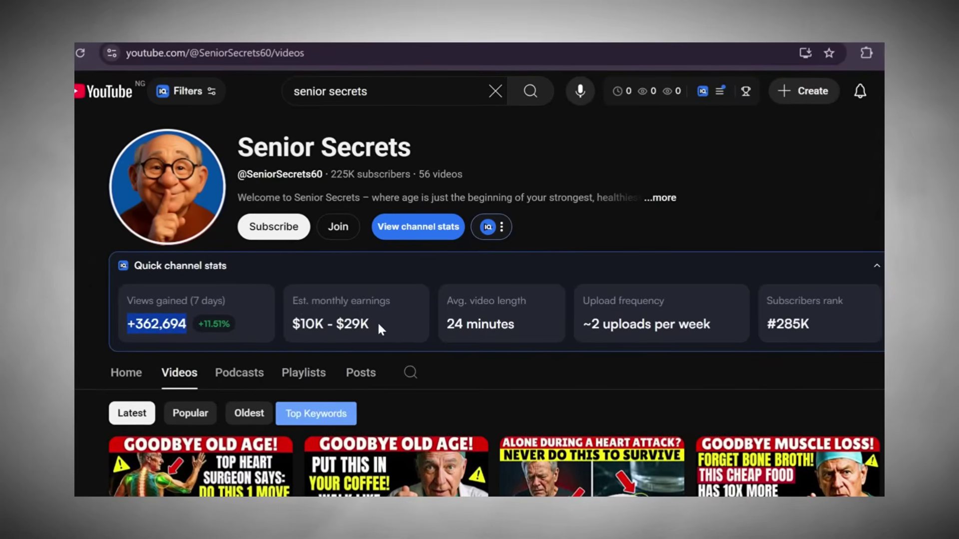
{"action": "left_click_drag", "start_coordinate": [377, 323], "coordinate": [286, 327]}
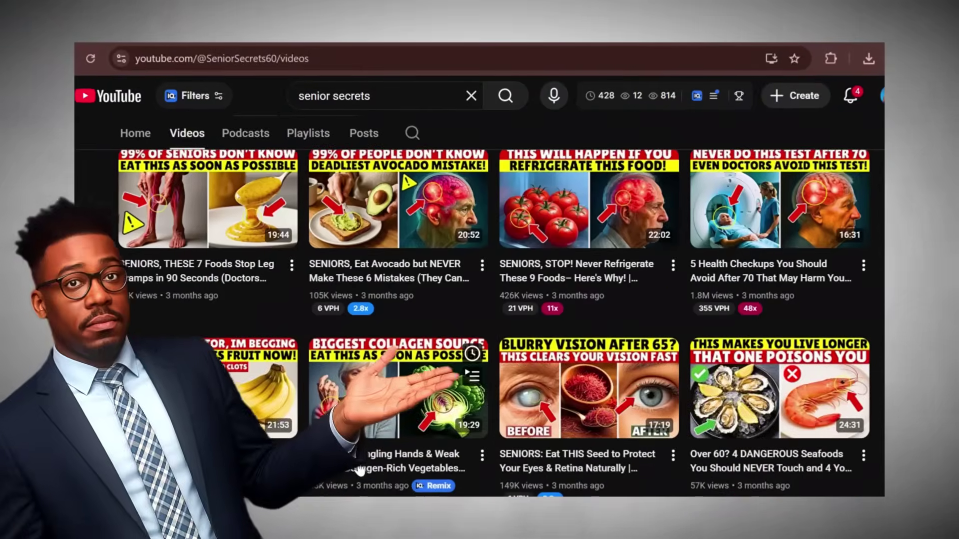
{"action": "scroll", "coordinate": [428, 238], "scroll_direction": "down", "scroll_amount": 3}
{"action": "scroll", "coordinate": [428, 239], "scroll_direction": "down", "scroll_amount": 10}
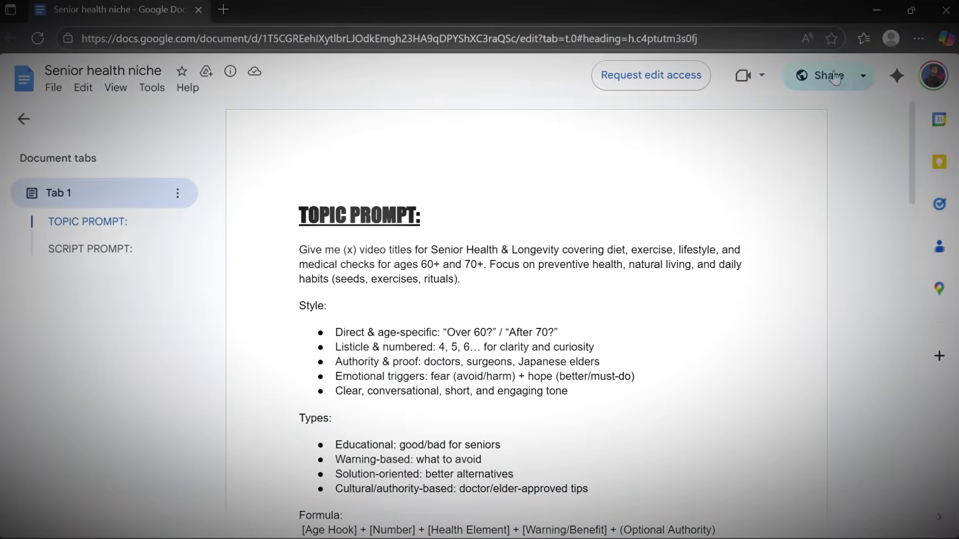
Copy the TOPIC PROMPT text through its examples from the Senior health niche document.
{"action": "left_click_drag", "start_coordinate": [293, 250], "coordinate": [328, 319]}
{"action": "left_click_drag", "start_coordinate": [405, 356], "coordinate": [612, 355]}
{"action": "right_click", "coordinate": [447, 252]}
{"action": "left_click", "coordinate": [488, 270]}
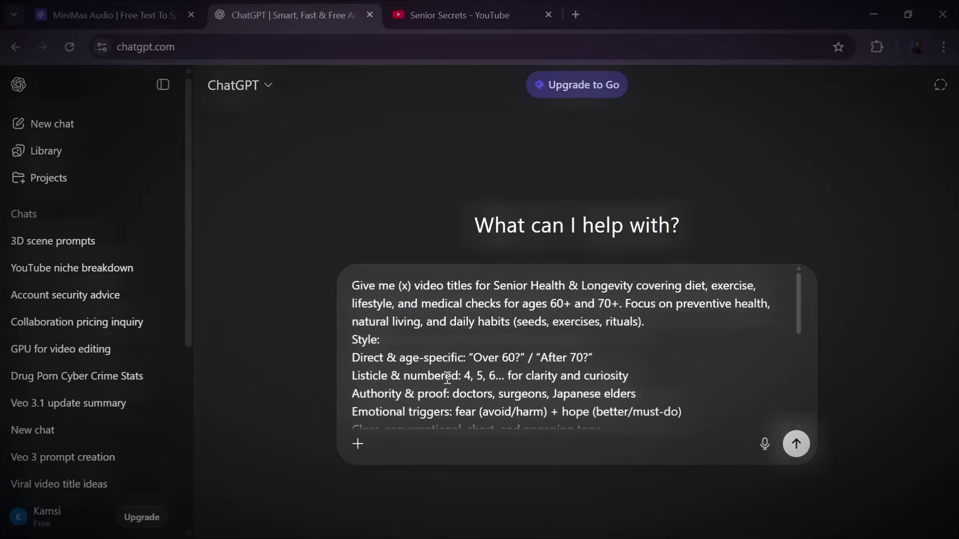
Send the senior health prompt asking for 10 titles and review the ten 'Over 60?' titles returned.
{"action": "scroll", "coordinate": [439, 384], "scroll_direction": "down", "scroll_amount": 1}
{"action": "scroll", "coordinate": [406, 404], "scroll_direction": "up", "scroll_amount": 1}
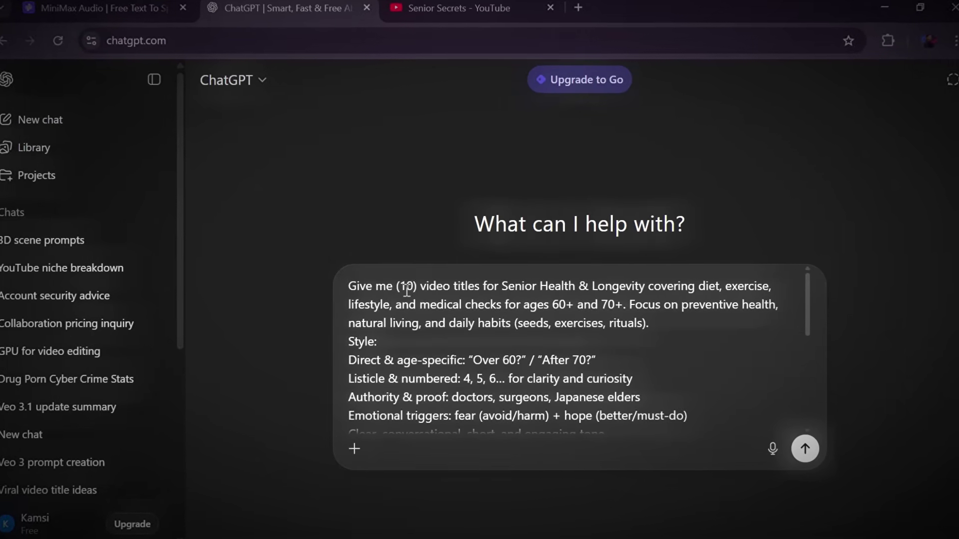
{"action": "key", "text": "Return"}
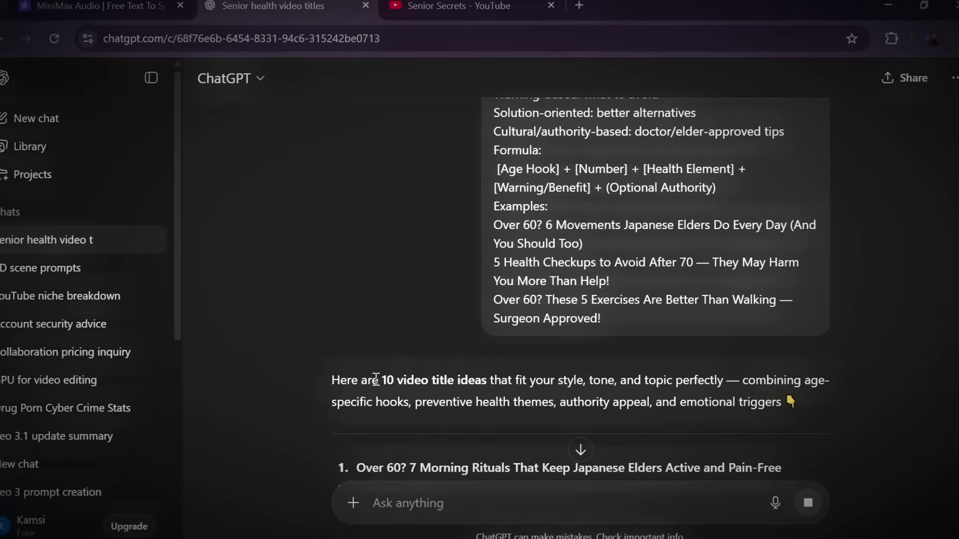
{"action": "scroll", "coordinate": [376, 379], "scroll_direction": "down", "scroll_amount": 8}
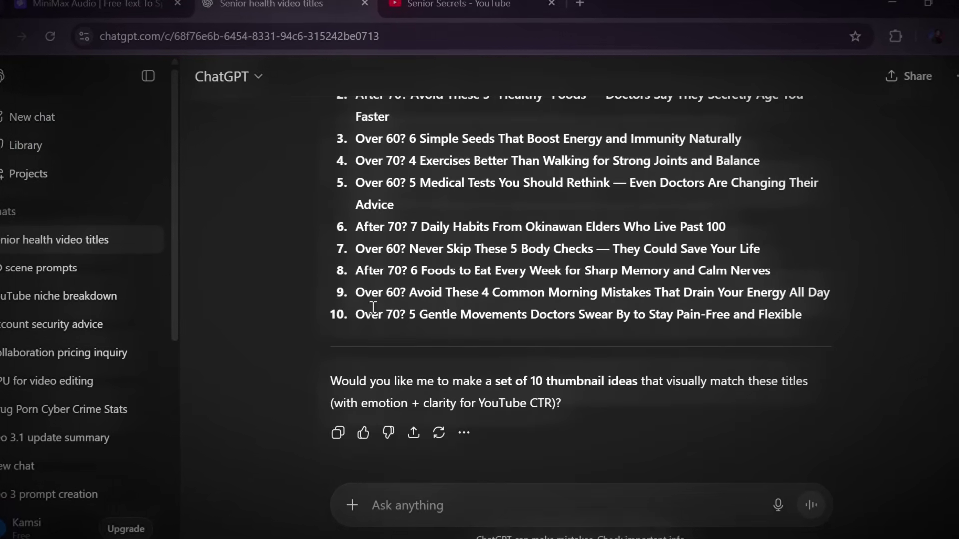
{"action": "scroll", "coordinate": [369, 280], "scroll_direction": "down", "scroll_amount": 1}
{"action": "scroll", "coordinate": [449, 289], "scroll_direction": "up", "scroll_amount": 3}
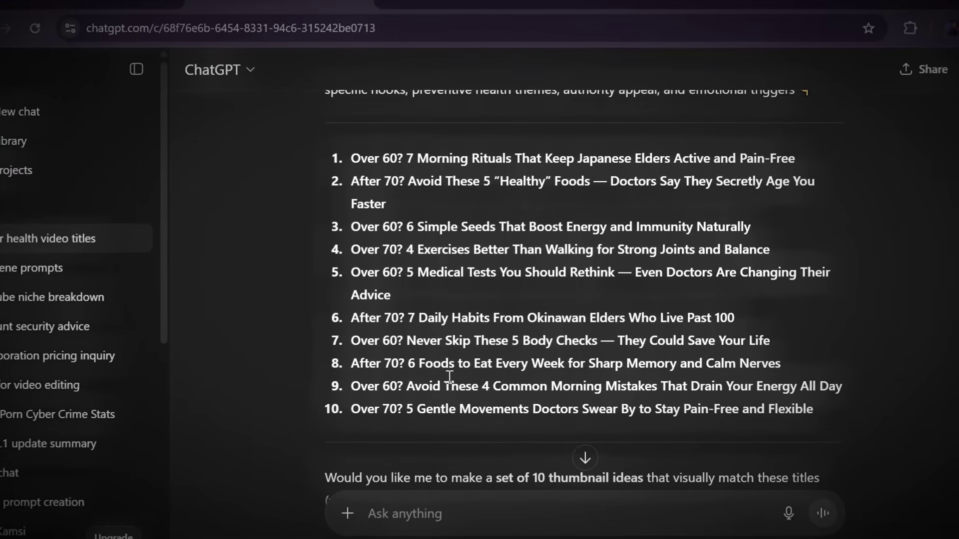
{"action": "scroll", "coordinate": [450, 377], "scroll_direction": "up", "scroll_amount": 3}
{"action": "scroll", "coordinate": [402, 377], "scroll_direction": "down", "scroll_amount": 3}
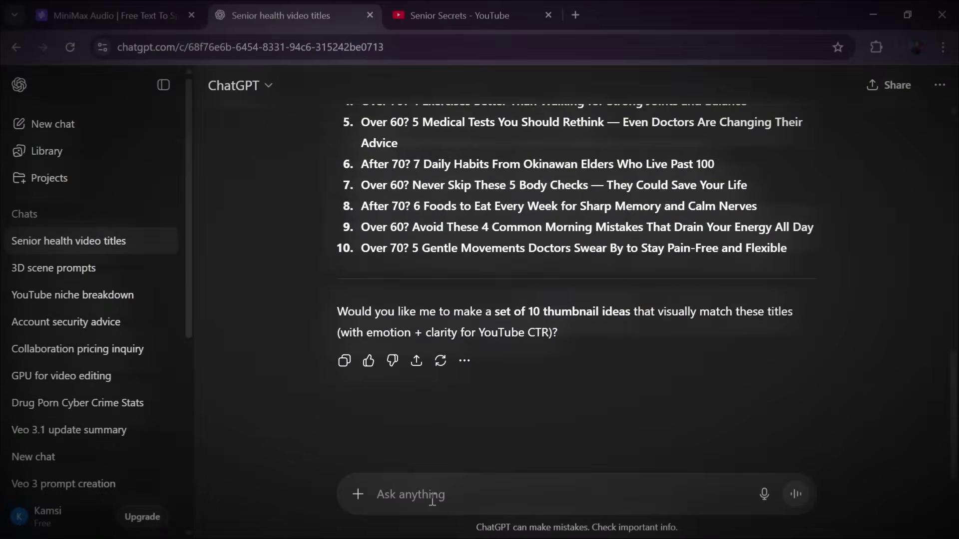
Paste and send the script prompt for title 1, then read the 1-minute morning-rituals script.
{"action": "right_click", "coordinate": [431, 500]}
{"action": "left_click", "coordinate": [447, 330]}
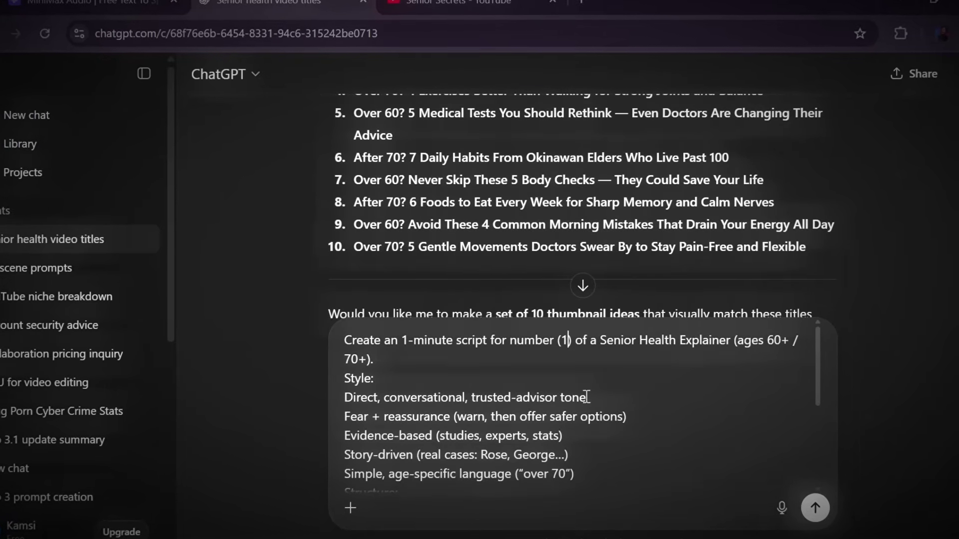
{"action": "left_click", "coordinate": [807, 507]}
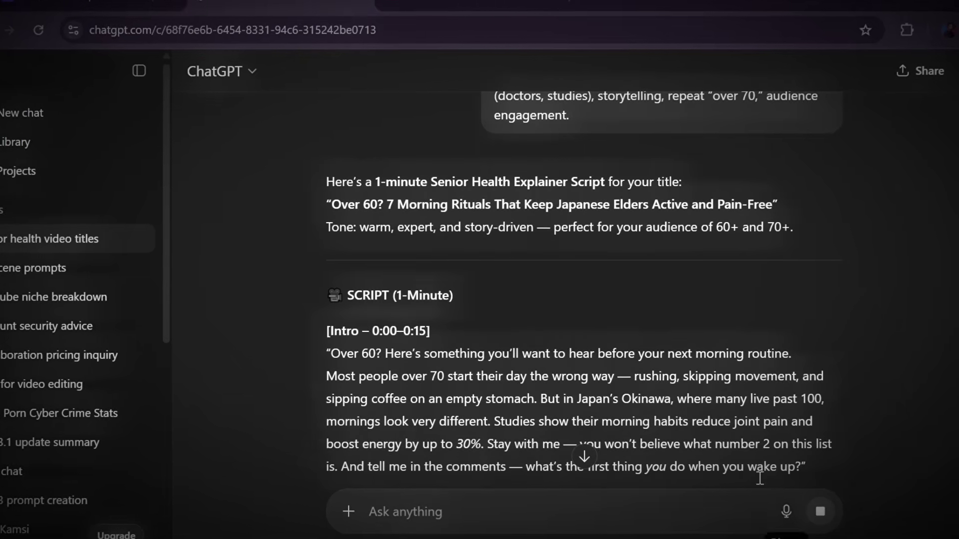
{"action": "scroll", "coordinate": [578, 370], "scroll_direction": "down", "scroll_amount": 6}
{"action": "scroll", "coordinate": [362, 352], "scroll_direction": "down", "scroll_amount": 7}
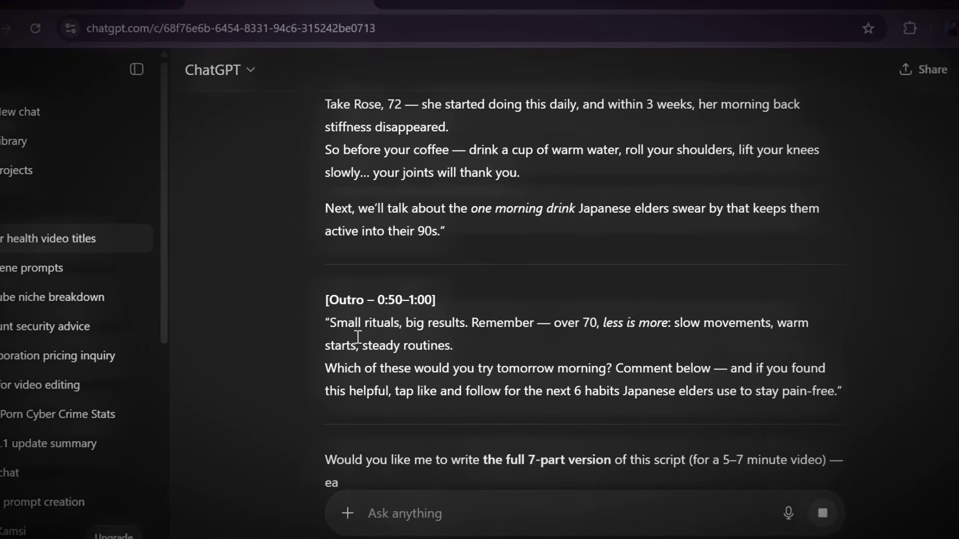
{"action": "scroll", "coordinate": [421, 322], "scroll_direction": "up", "scroll_amount": 15}
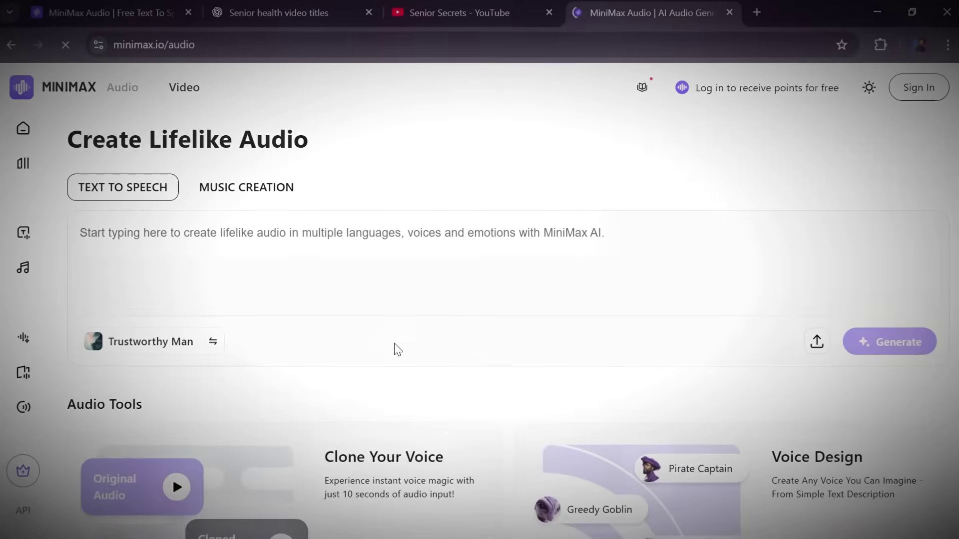
Paste the morning-rituals script into MiniMax Audio's Speech Synthesis text box.
{"action": "mouse_move", "coordinate": [35, 235]}
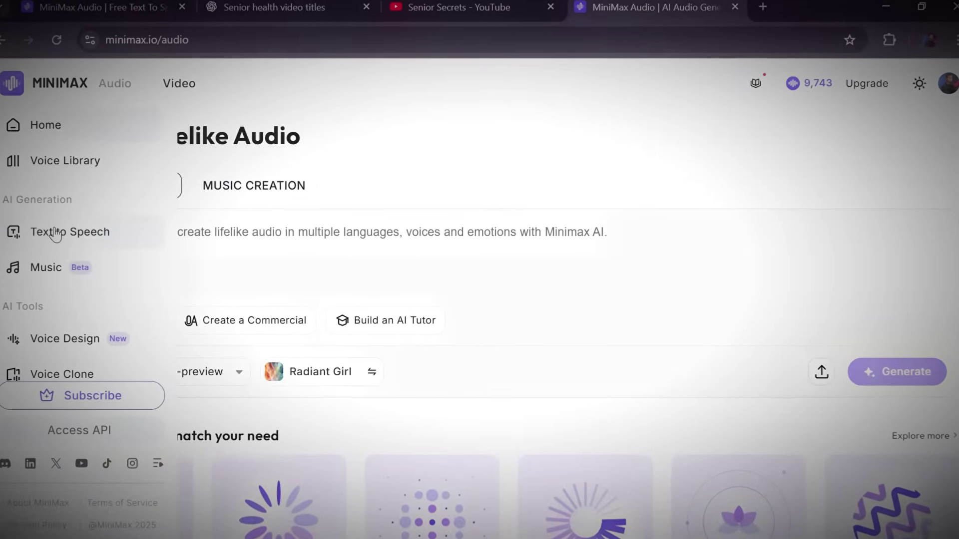
{"action": "left_click", "coordinate": [24, 243]}
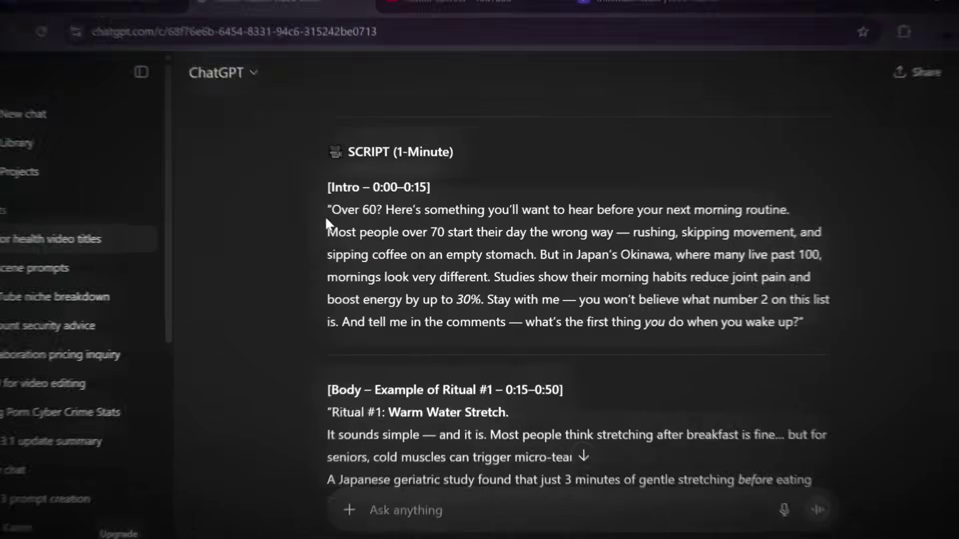
{"action": "left_click_drag", "start_coordinate": [327, 187], "coordinate": [734, 368]}
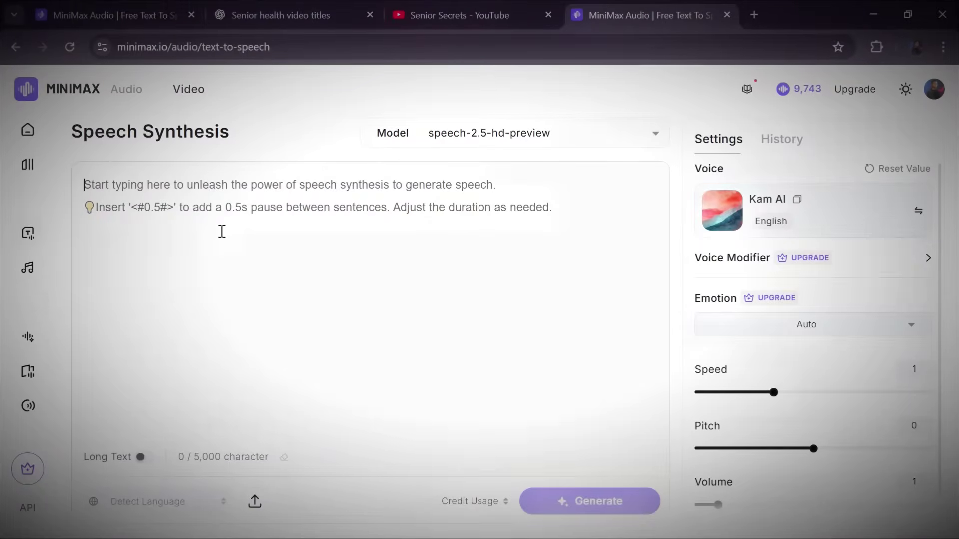
{"action": "right_click", "coordinate": [216, 259]}
{"action": "left_click", "coordinate": [263, 360]}
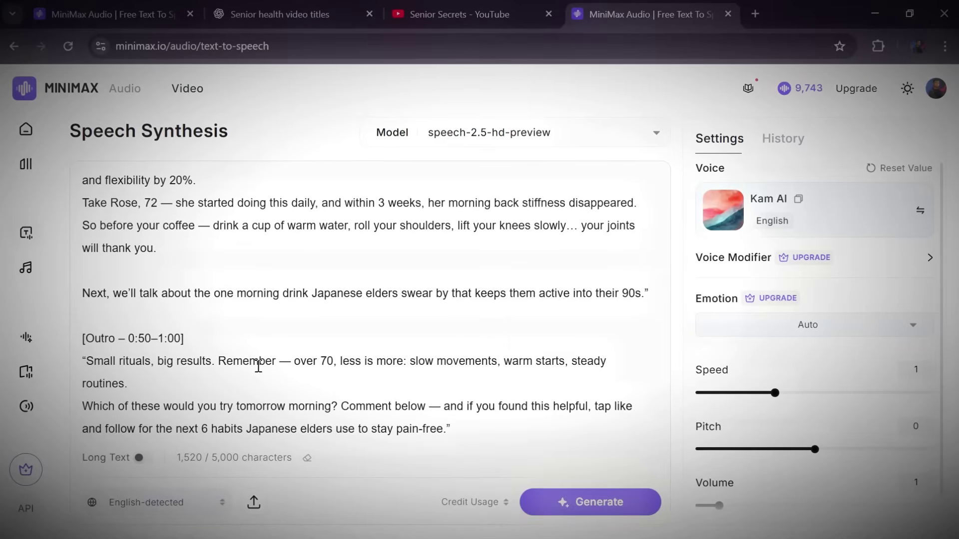
Delete the Intro and Ritual headings, blank line and em dashes, leaving 1,417 characters.
{"action": "scroll", "coordinate": [225, 275], "scroll_direction": "up", "scroll_amount": 6}
{"action": "left_click", "coordinate": [187, 185]}
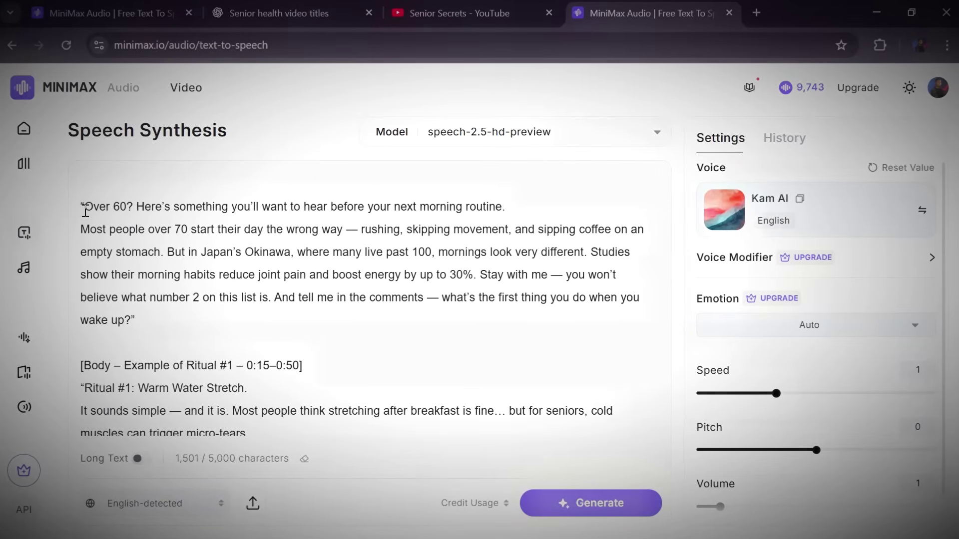
{"action": "key", "text": "BackSpace"}
{"action": "triple_click", "coordinate": [293, 342]}
{"action": "key", "text": "BackSpace"}
{"action": "key", "text": "BackSpace"}
{"action": "key", "text": "BackSpace"}
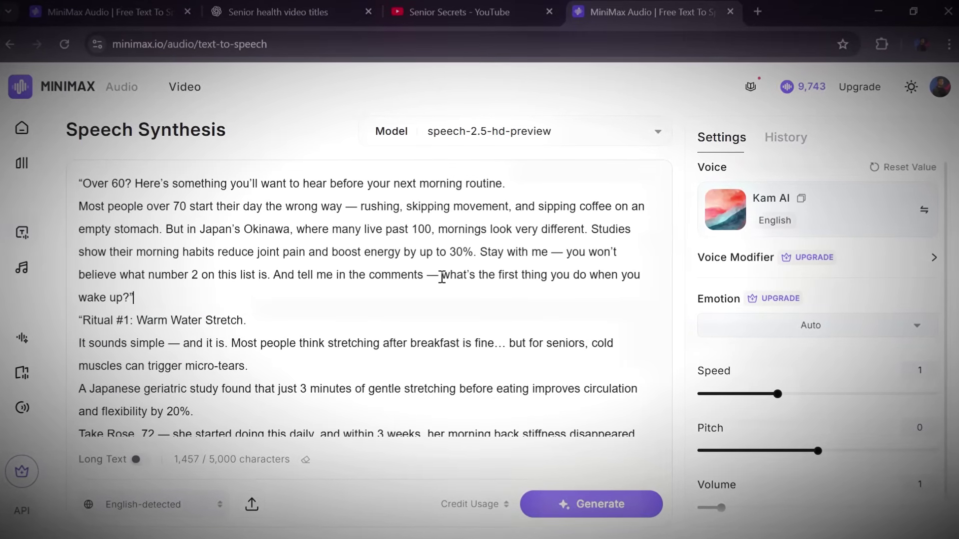
{"action": "left_click", "coordinate": [564, 252]}
{"action": "key", "text": "BackSpace"}
{"action": "key", "text": "BackSpace"}
{"action": "left_click", "coordinate": [360, 206]}
{"action": "key", "text": "BackSpace"}
{"action": "left_click", "coordinate": [183, 317]}
{"action": "key", "text": "BackSpace"}
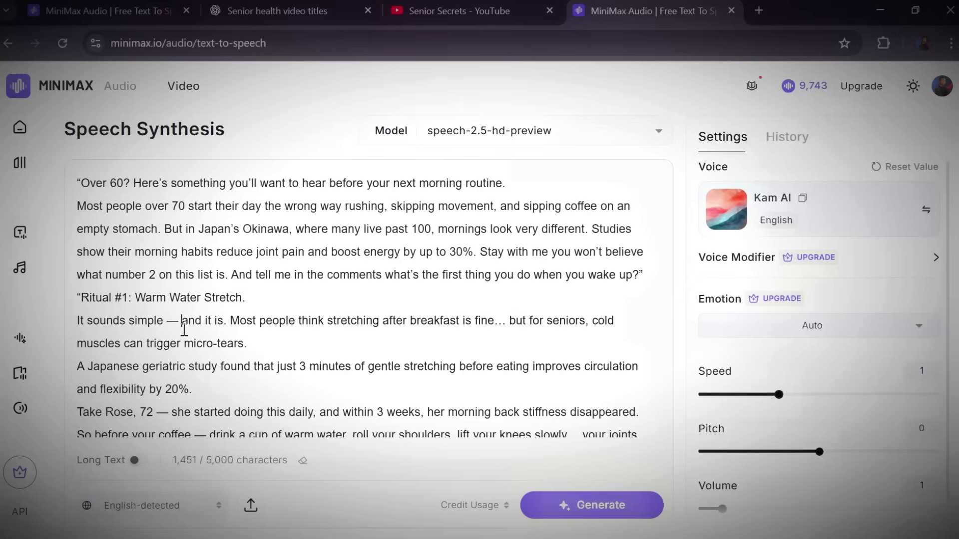
{"action": "scroll", "coordinate": [172, 255], "scroll_direction": "down", "scroll_amount": 3}
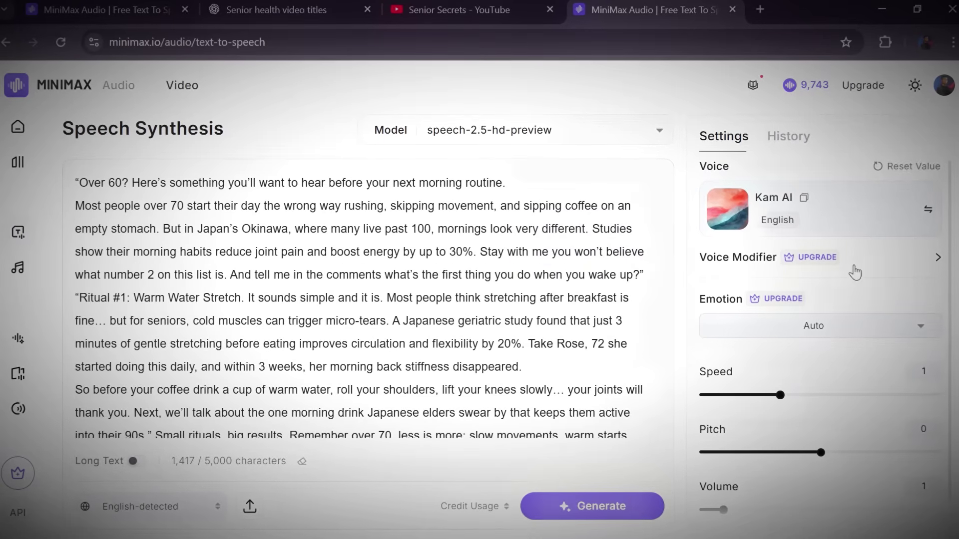
Compare voices in the Library and apply Man With Deep Voice to the speech.
{"action": "left_click", "coordinate": [751, 206]}
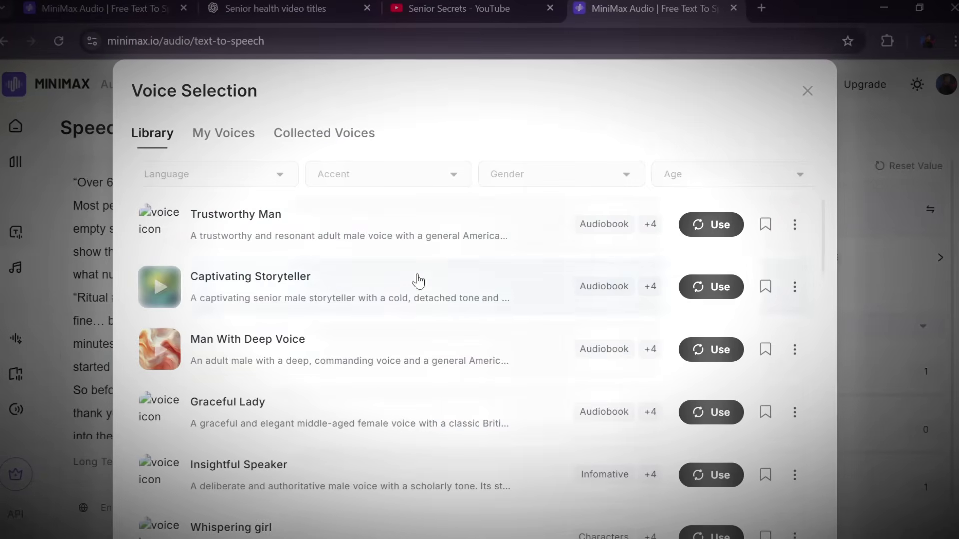
{"action": "scroll", "coordinate": [300, 312], "scroll_direction": "down", "scroll_amount": 3}
{"action": "scroll", "coordinate": [198, 356], "scroll_direction": "up", "scroll_amount": 2}
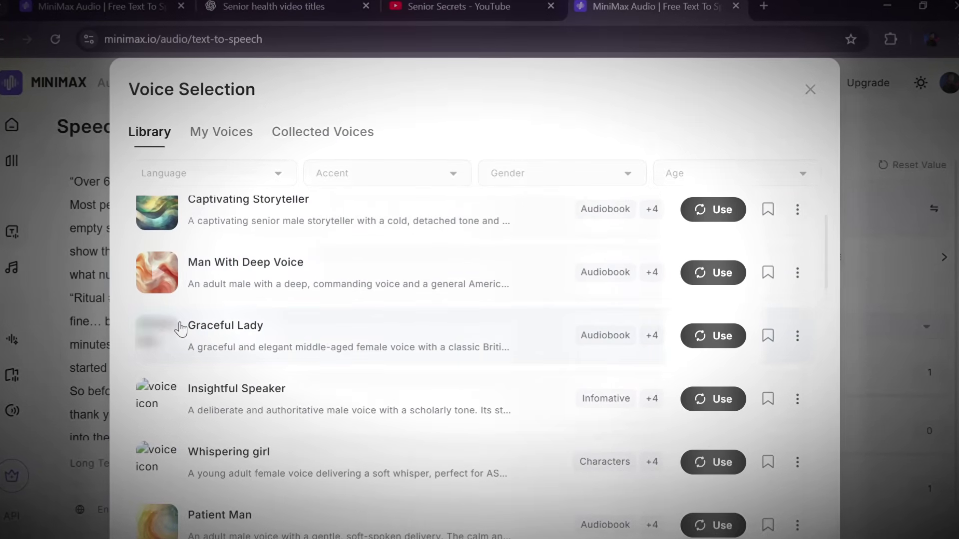
{"action": "scroll", "coordinate": [256, 322], "scroll_direction": "down", "scroll_amount": 5}
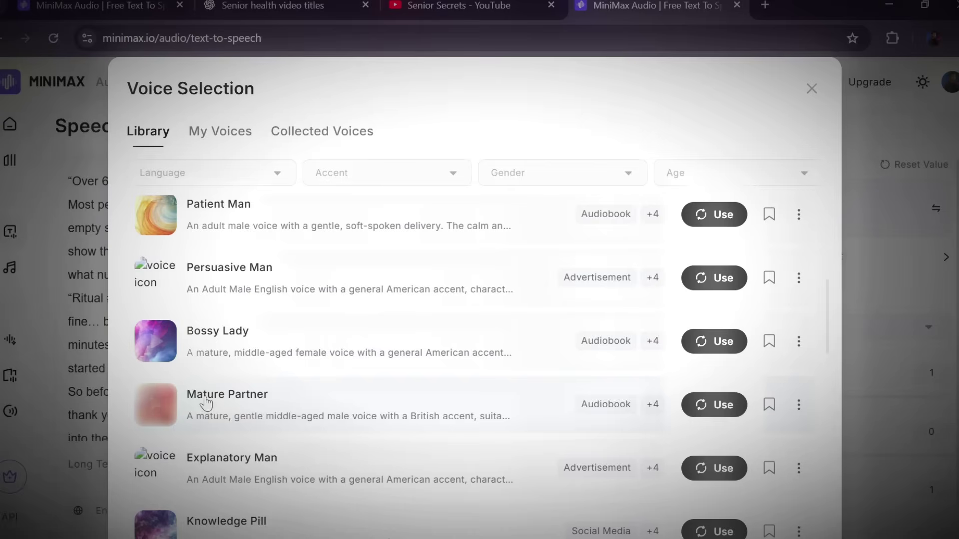
{"action": "scroll", "coordinate": [206, 402], "scroll_direction": "up", "scroll_amount": 6}
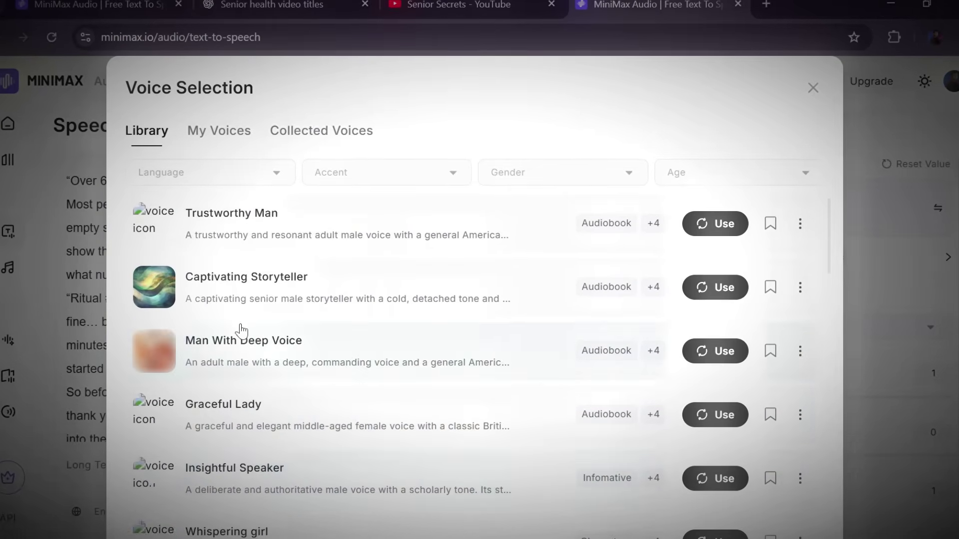
{"action": "mouse_move", "coordinate": [250, 351]}
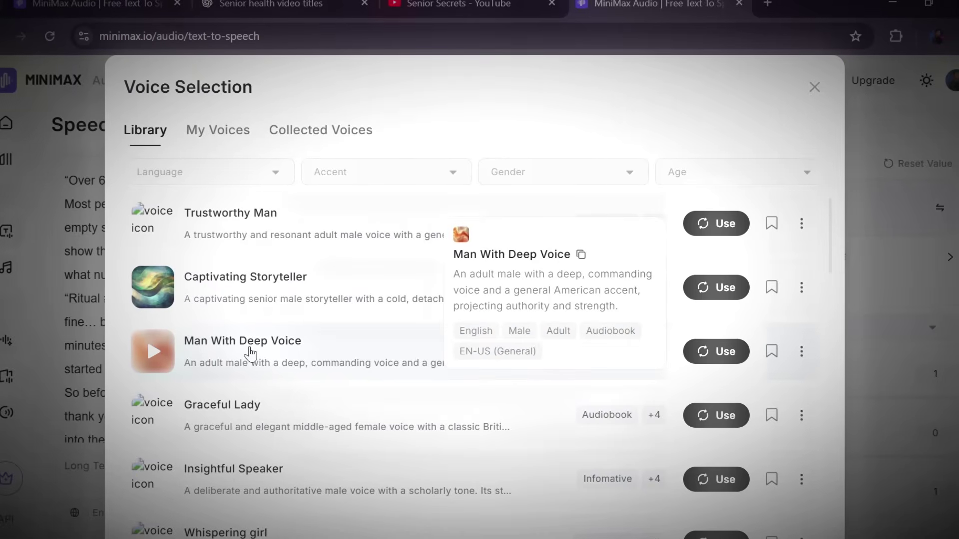
{"action": "scroll", "coordinate": [250, 352], "scroll_direction": "down", "scroll_amount": 4}
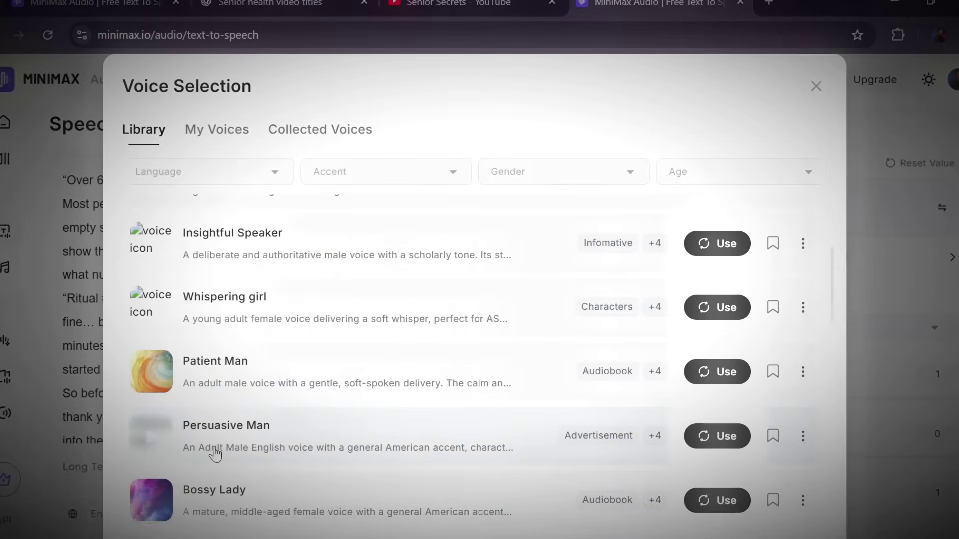
{"action": "scroll", "coordinate": [319, 332], "scroll_direction": "up", "scroll_amount": 4}
{"action": "scroll", "coordinate": [284, 397], "scroll_direction": "down", "scroll_amount": 8}
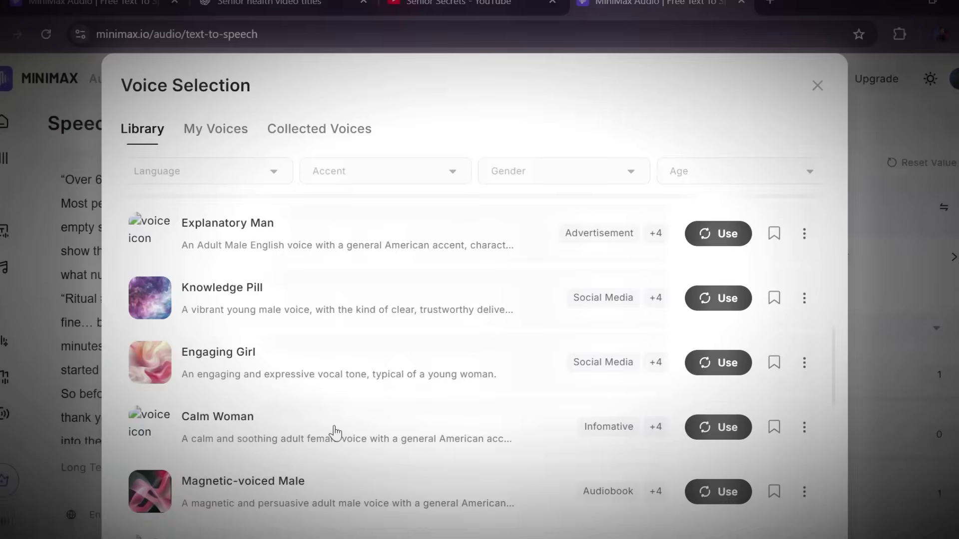
{"action": "scroll", "coordinate": [335, 434], "scroll_direction": "up", "scroll_amount": 8}
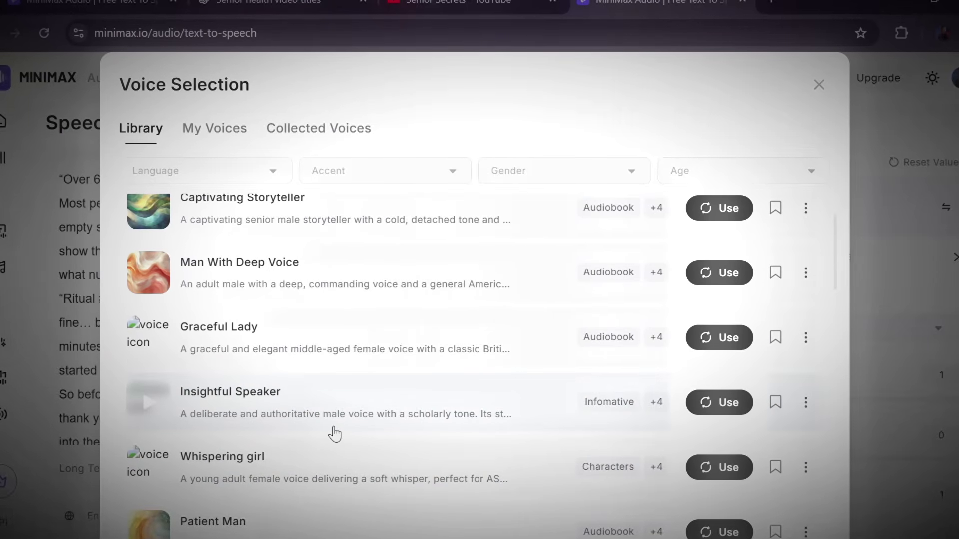
{"action": "scroll", "coordinate": [334, 434], "scroll_direction": "up", "scroll_amount": 1}
{"action": "mouse_move", "coordinate": [145, 355]}
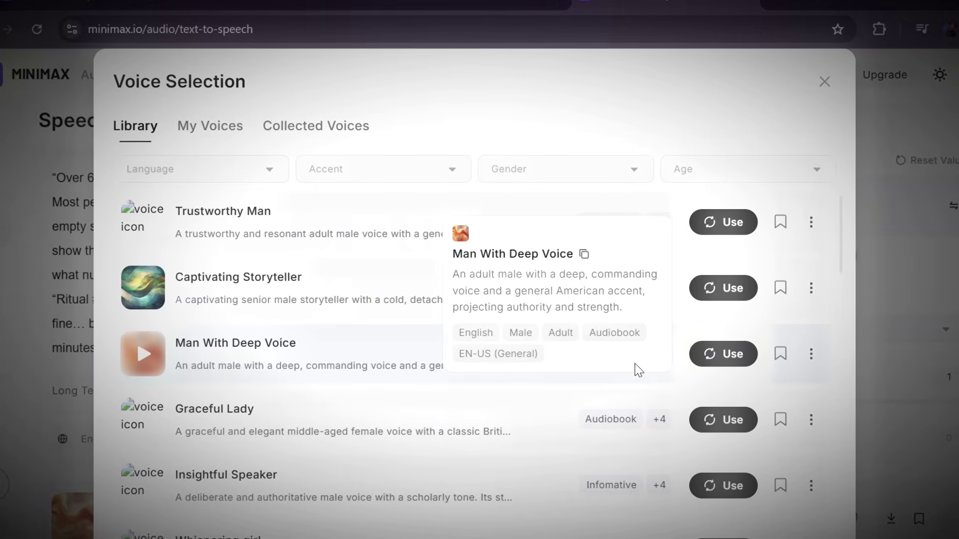
{"action": "left_click", "coordinate": [734, 355]}
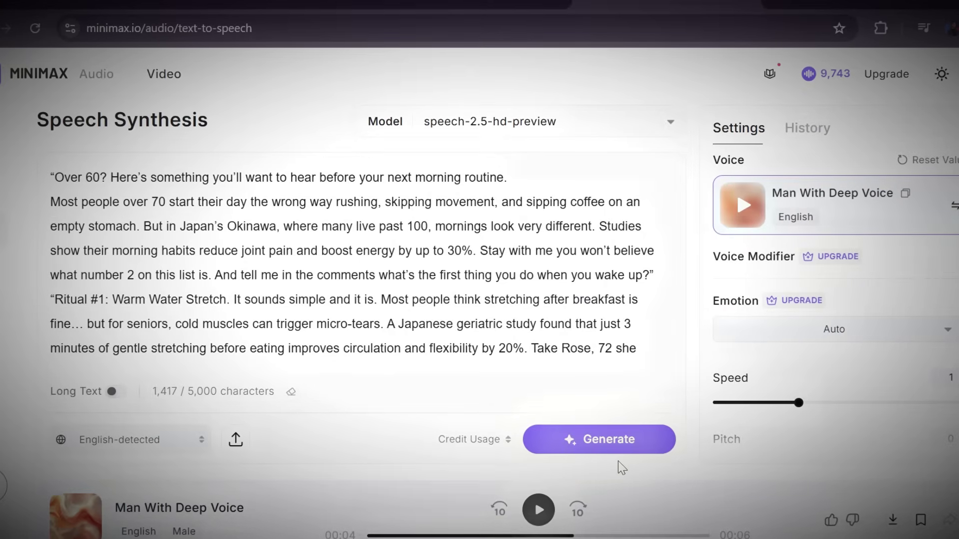
Generate the 1:42 narration, pause its preview, and download it as an mp3.
{"action": "left_click", "coordinate": [608, 451]}
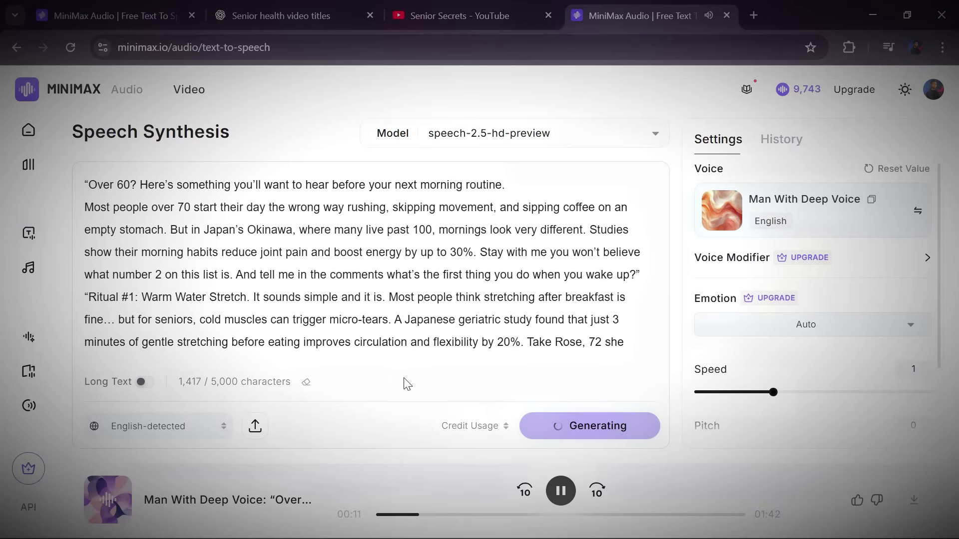
{"action": "left_click", "coordinate": [564, 496]}
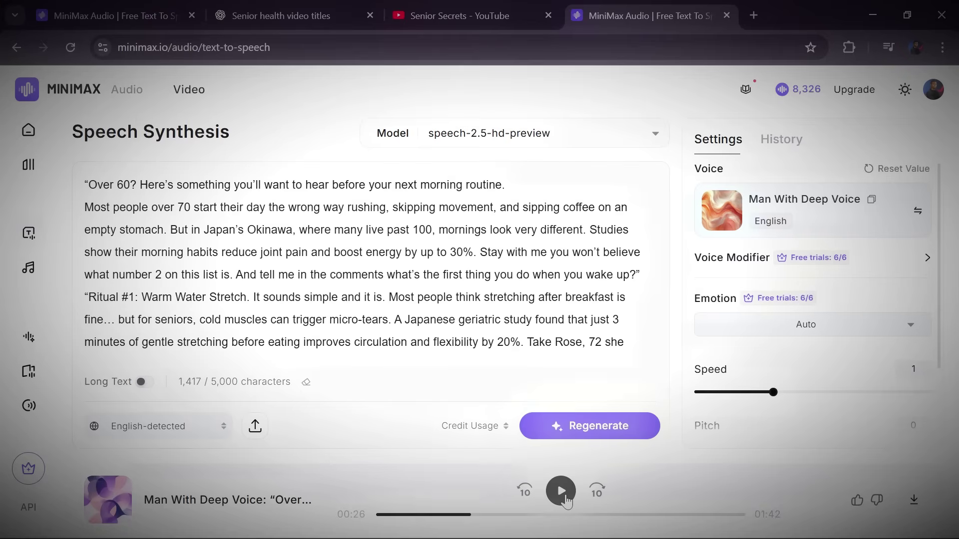
{"action": "left_click", "coordinate": [915, 500]}
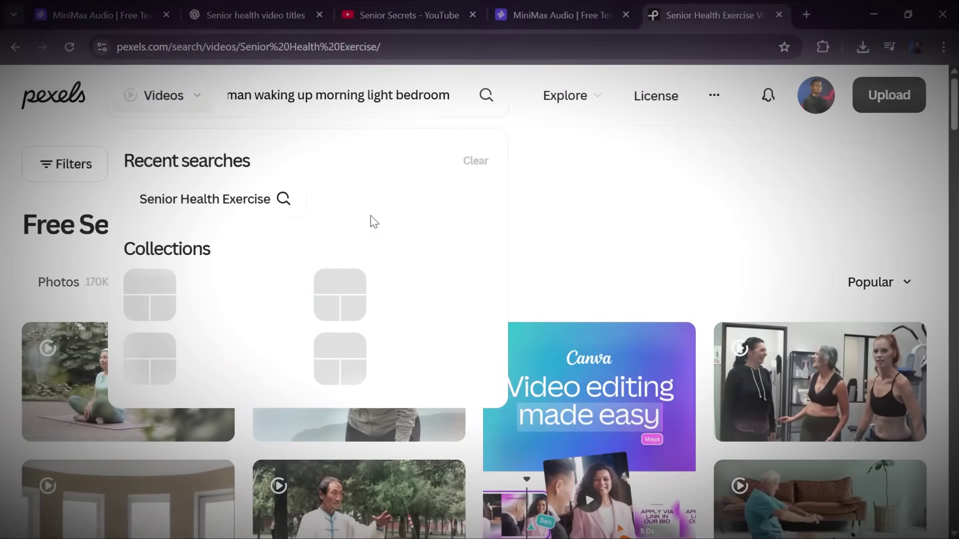
Search Pexels for 'elderly man waking up morning light bedroom' and browse the results.
{"action": "key", "text": "Return"}
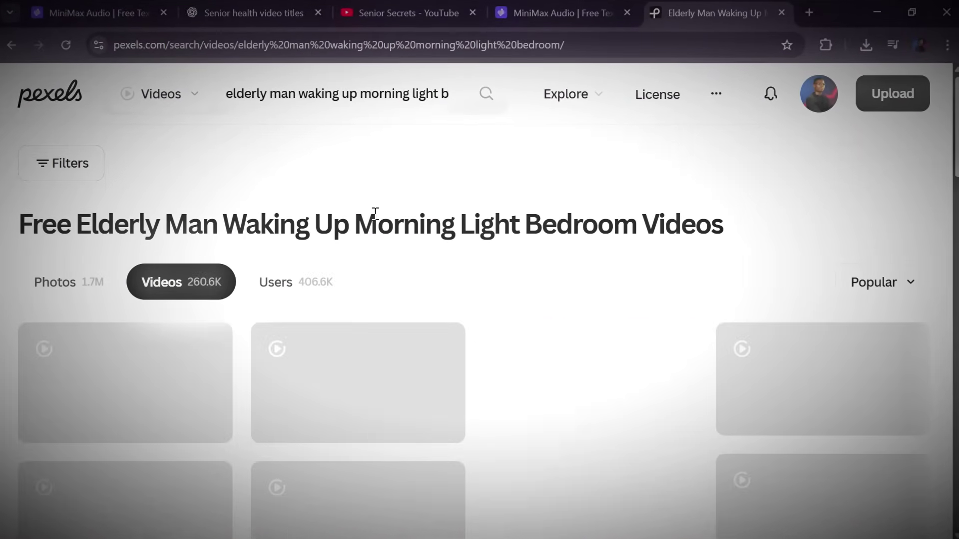
{"action": "mouse_move", "coordinate": [157, 365]}
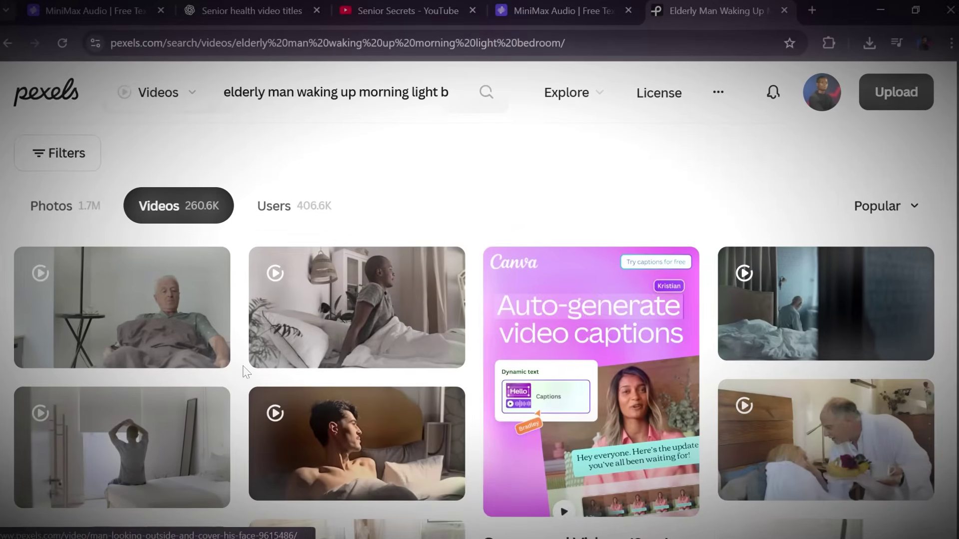
{"action": "scroll", "coordinate": [245, 372], "scroll_direction": "down", "scroll_amount": 2}
{"action": "mouse_move", "coordinate": [421, 368]}
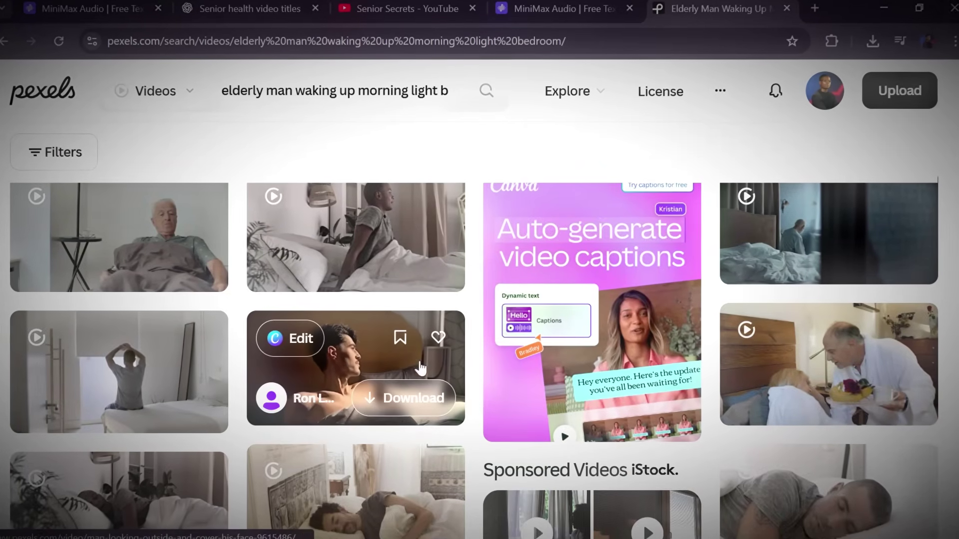
{"action": "scroll", "coordinate": [420, 369], "scroll_direction": "down", "scroll_amount": 2}
{"action": "scroll", "coordinate": [299, 395], "scroll_direction": "up", "scroll_amount": 4}
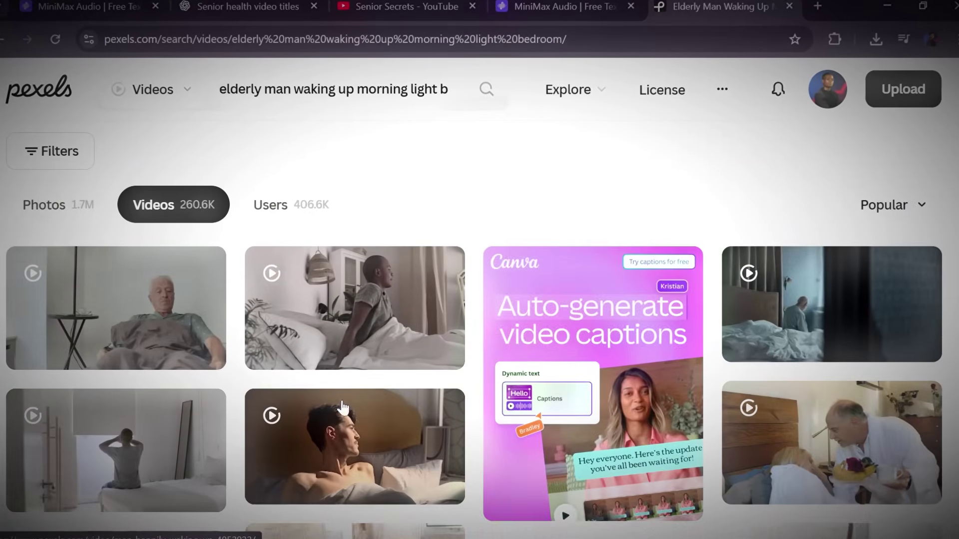
{"action": "scroll", "coordinate": [211, 314], "scroll_direction": "up", "scroll_amount": 2}
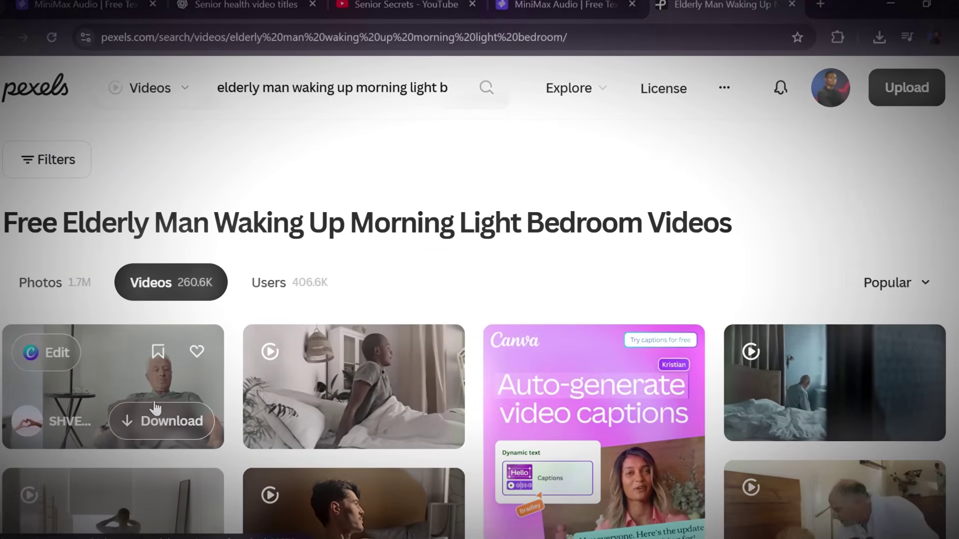
{"action": "scroll", "coordinate": [155, 407], "scroll_direction": "down", "scroll_amount": 2}
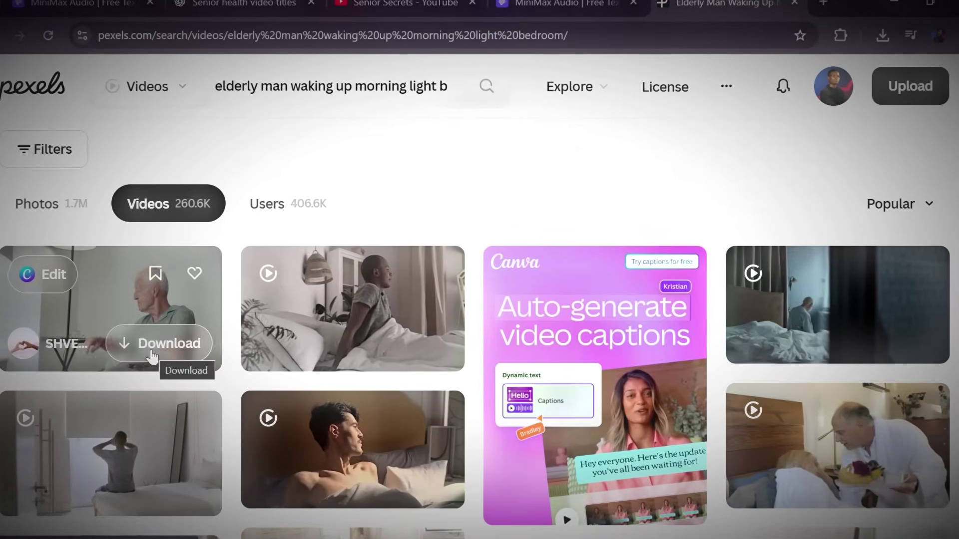
Download the first 4K elderly-man clip, confirm the download, and shorten the search phrase.
{"action": "left_click", "coordinate": [152, 356]}
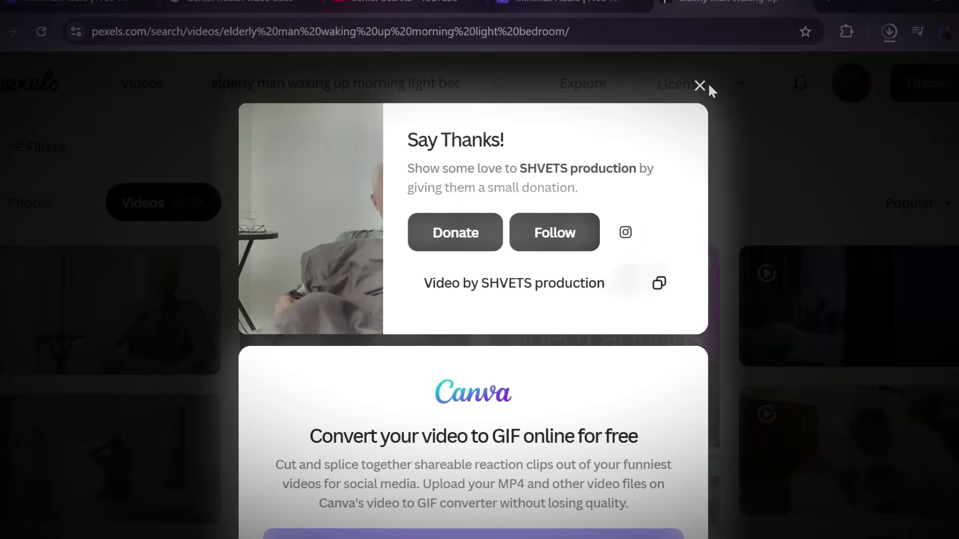
{"action": "left_click", "coordinate": [699, 87]}
{"action": "scroll", "coordinate": [97, 324], "scroll_direction": "up", "scroll_amount": 2}
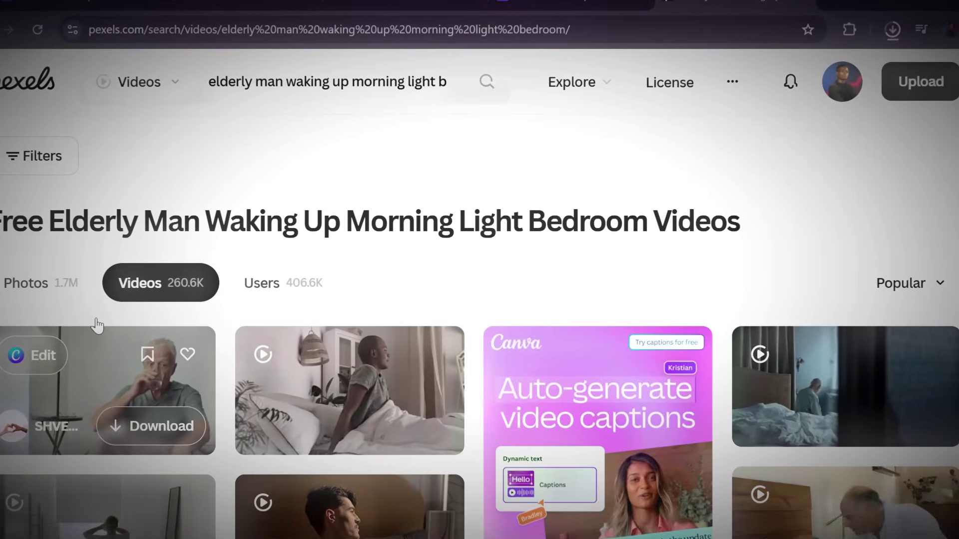
{"action": "left_click", "coordinate": [894, 28]}
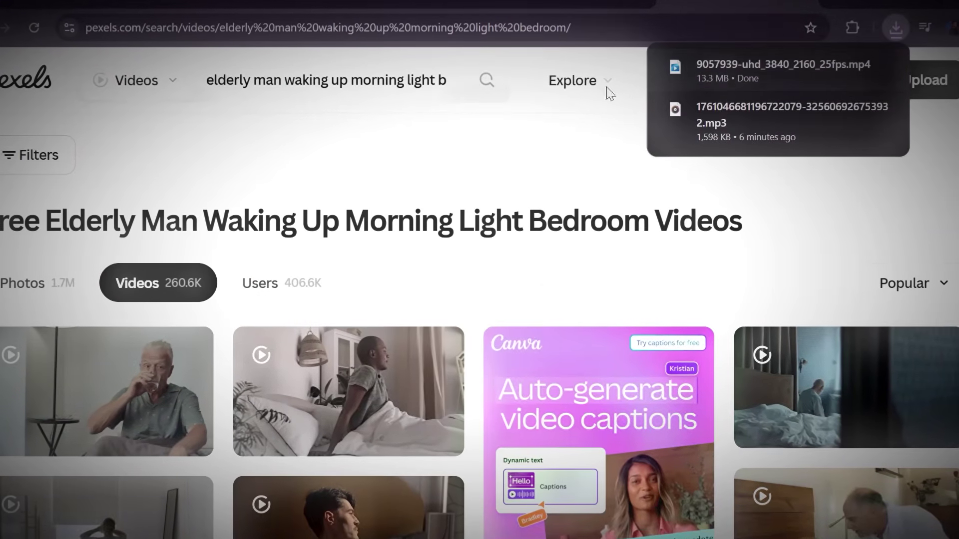
{"action": "left_click", "coordinate": [452, 81]}
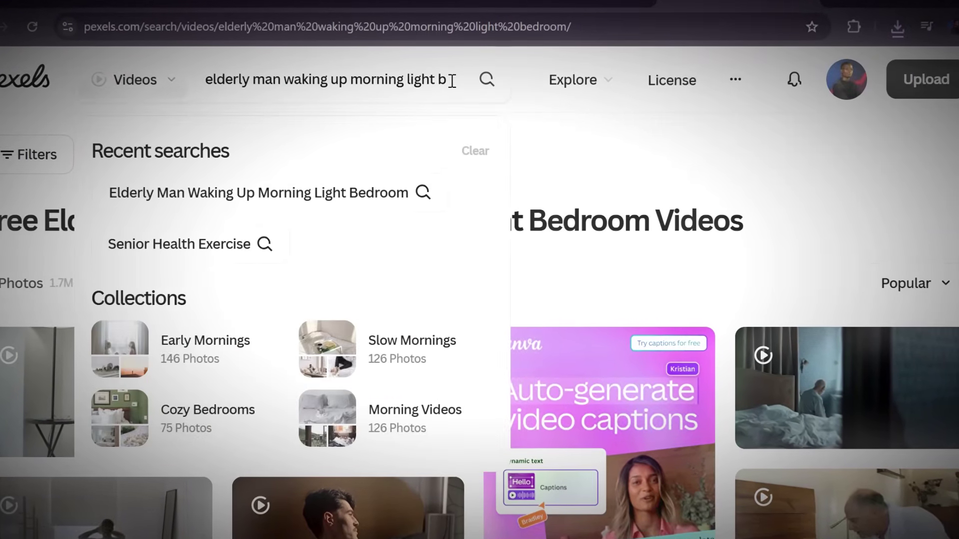
{"action": "key", "text": "ctrl+BackSpace"}
{"action": "key", "text": "ctrl+BackSpace"}
{"action": "key", "text": "ctrl+BackSpace"}
{"action": "key", "text": "ctrl+BackSpace"}
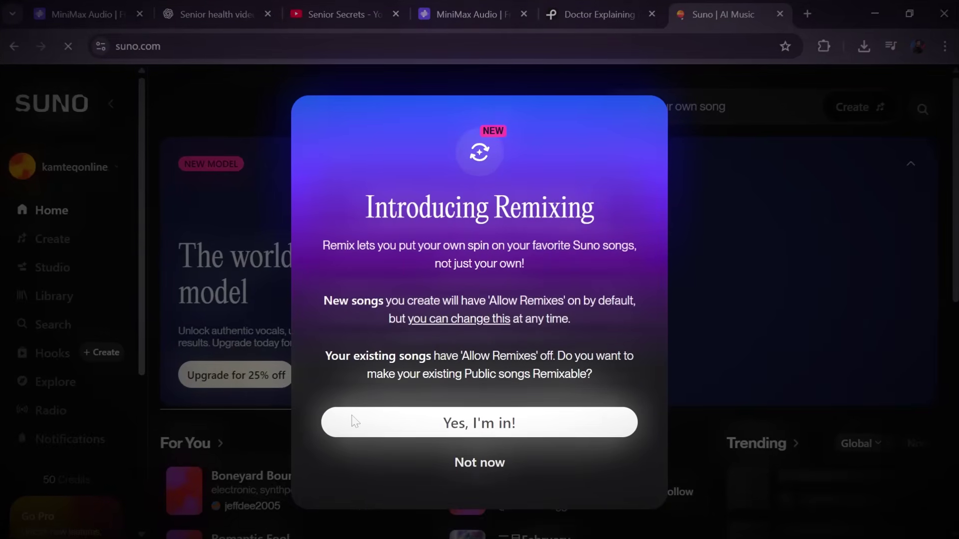
Allow remixing of existing songs and open Create in Custom mode with Lyrics collapsed.
{"action": "key", "text": "Return"}
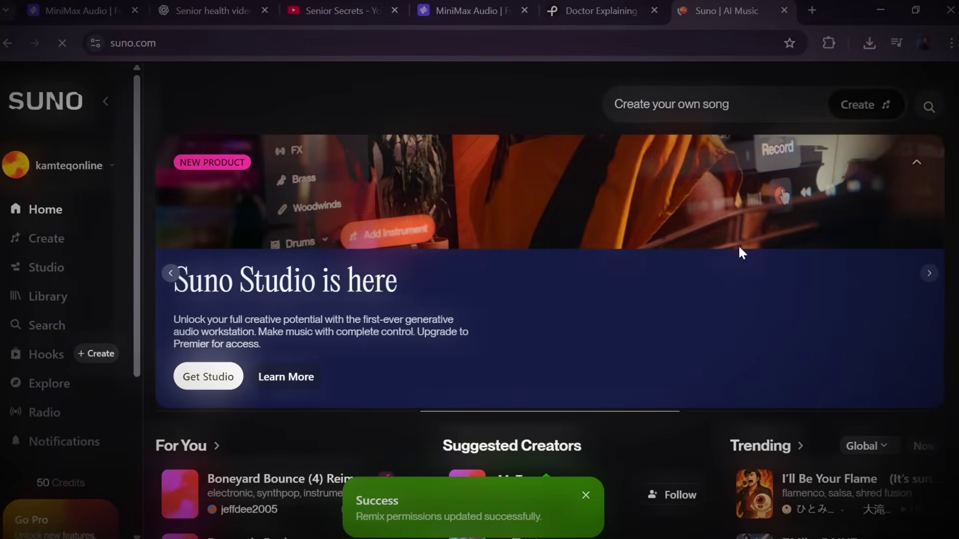
{"action": "left_click", "coordinate": [46, 240]}
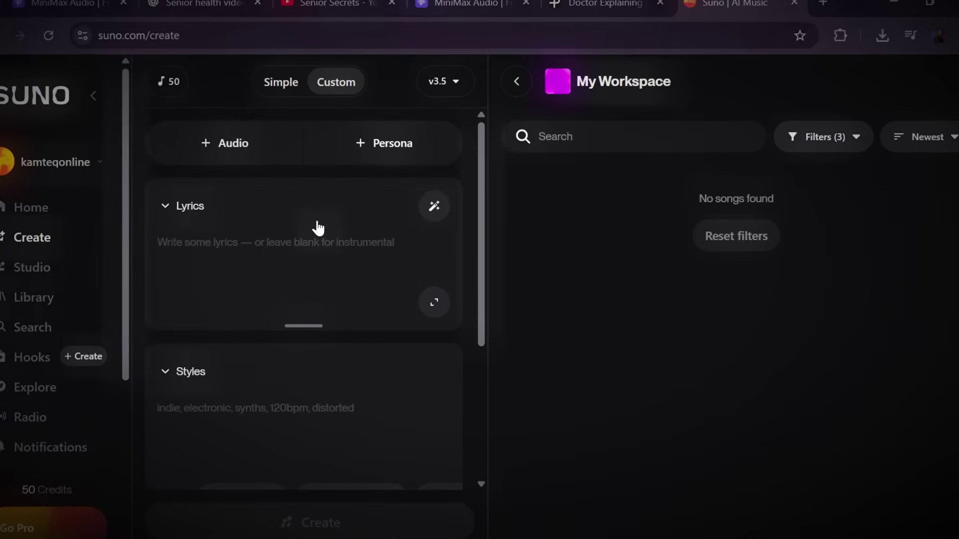
{"action": "left_click", "coordinate": [170, 219]}
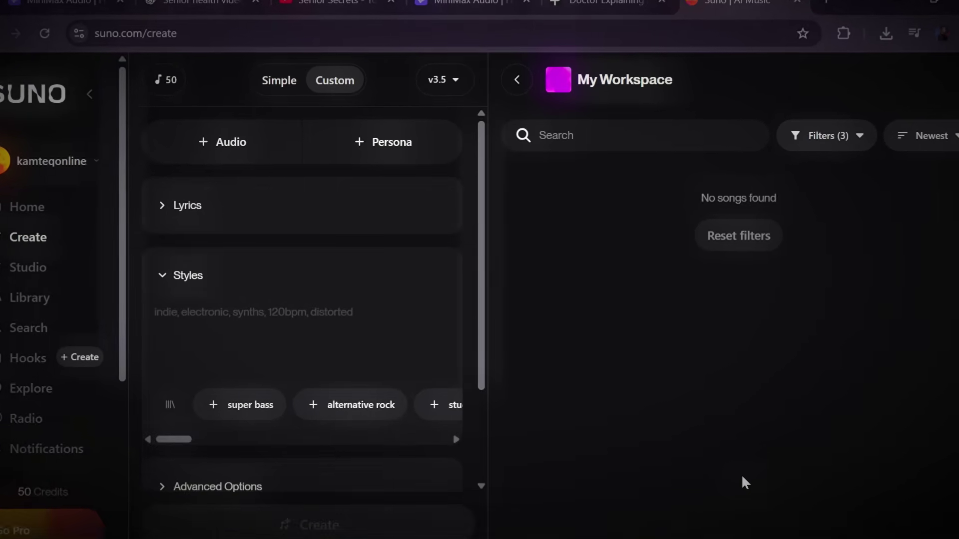
Select ChatGPT's music style reply: a gentle acoustic instrumental with soft piano and light percussion.
{"action": "left_click_drag", "start_coordinate": [493, 338], "coordinate": [634, 362]}
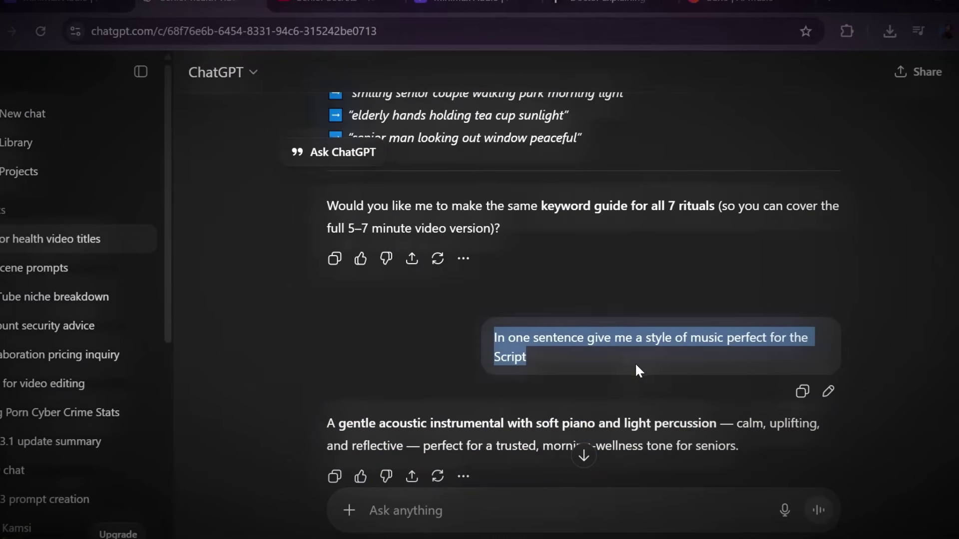
{"action": "scroll", "coordinate": [570, 346], "scroll_direction": "down", "scroll_amount": 2}
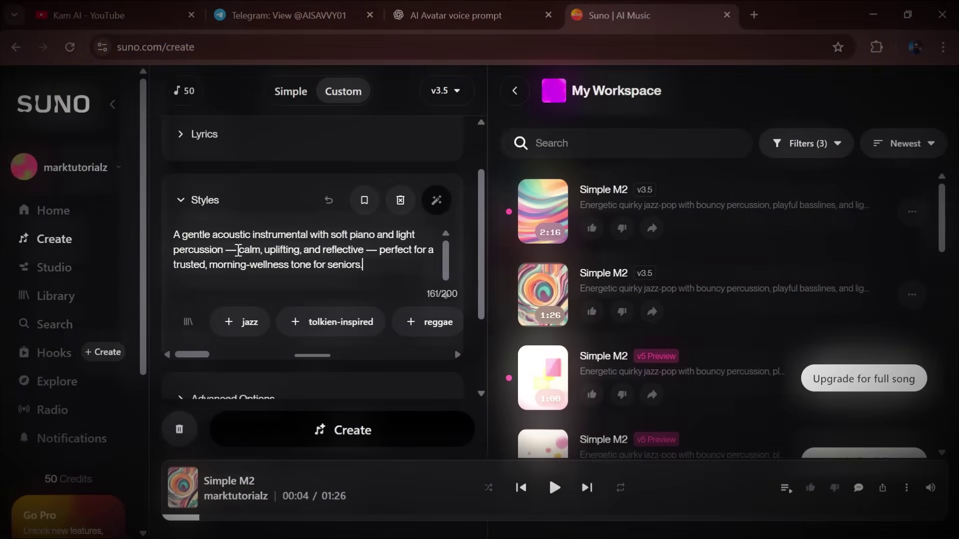
Title the song 'Health' and generate it.
{"action": "scroll", "coordinate": [239, 250], "scroll_direction": "down", "scroll_amount": 5}
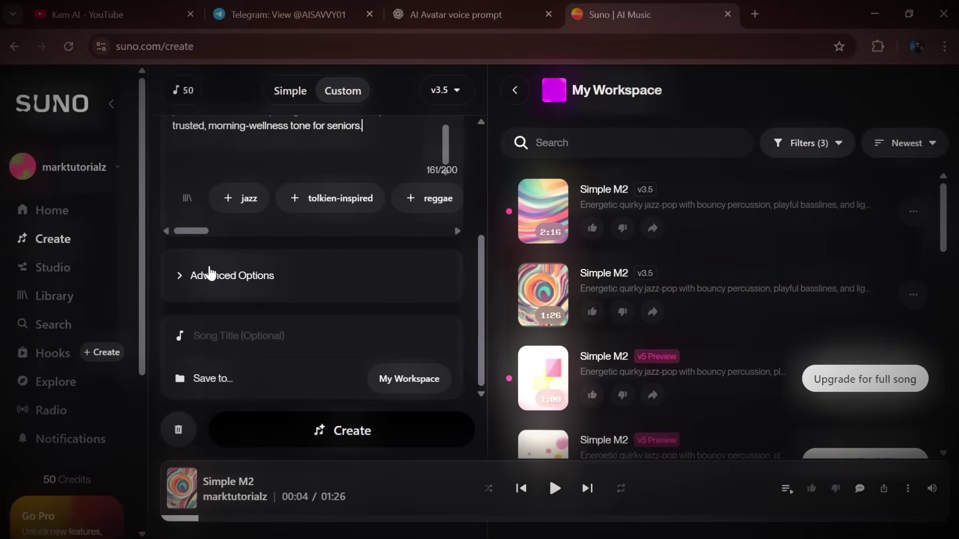
{"action": "left_click", "coordinate": [250, 332]}
{"action": "type", "text": "Health"}
{"action": "left_click", "coordinate": [300, 437]}
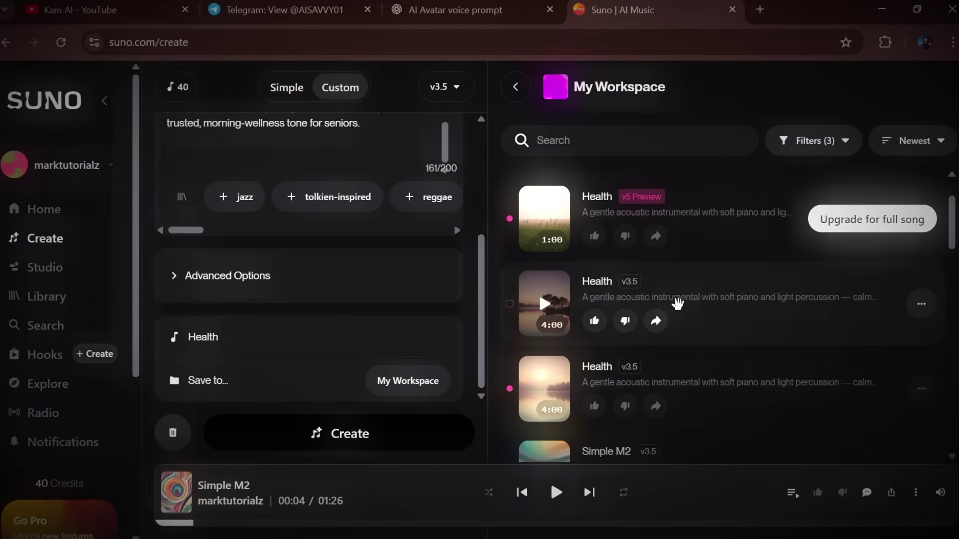
Preview the third and second Health tracks, then open the 4:00 track's options menu.
{"action": "scroll", "coordinate": [649, 307], "scroll_direction": "down", "scroll_amount": 2}
{"action": "scroll", "coordinate": [537, 316], "scroll_direction": "up", "scroll_amount": 2}
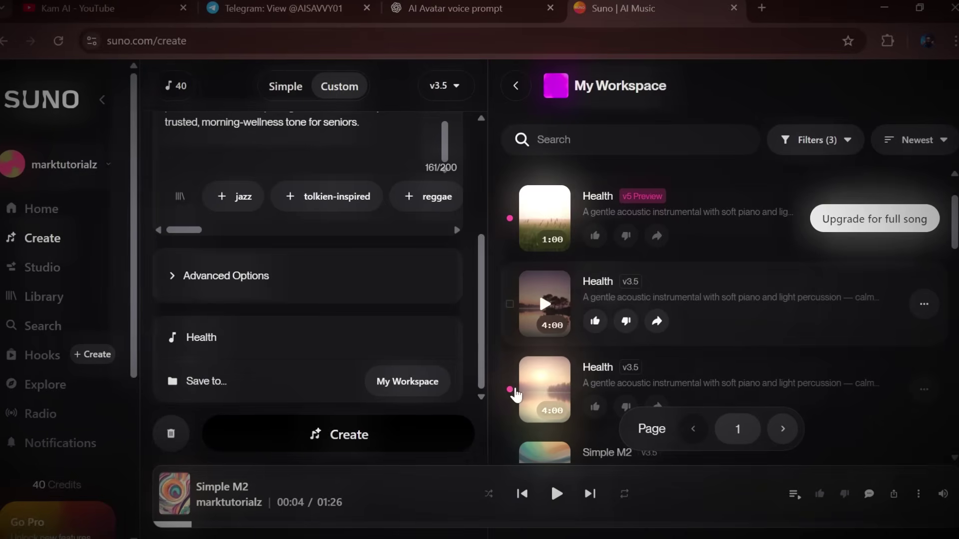
{"action": "left_click", "coordinate": [546, 391]}
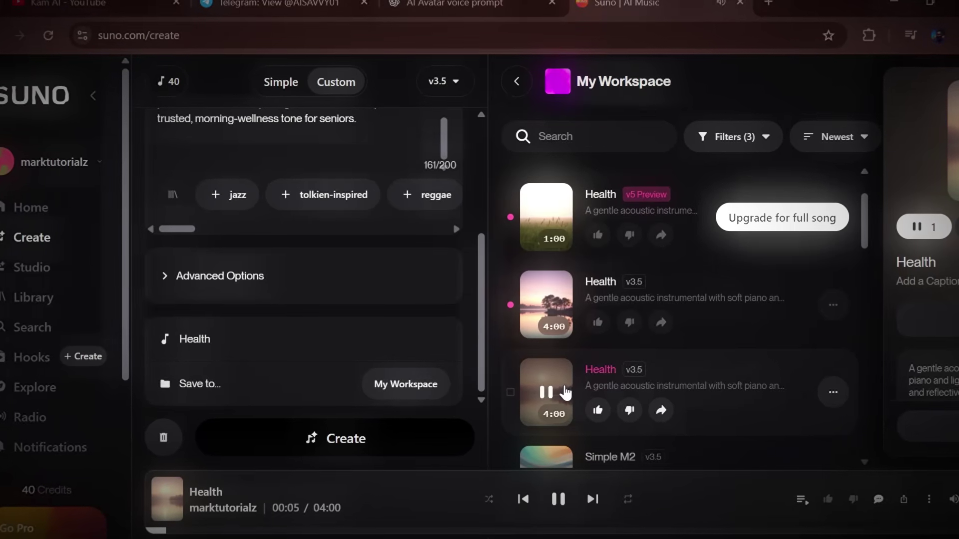
{"action": "left_click", "coordinate": [543, 301]}
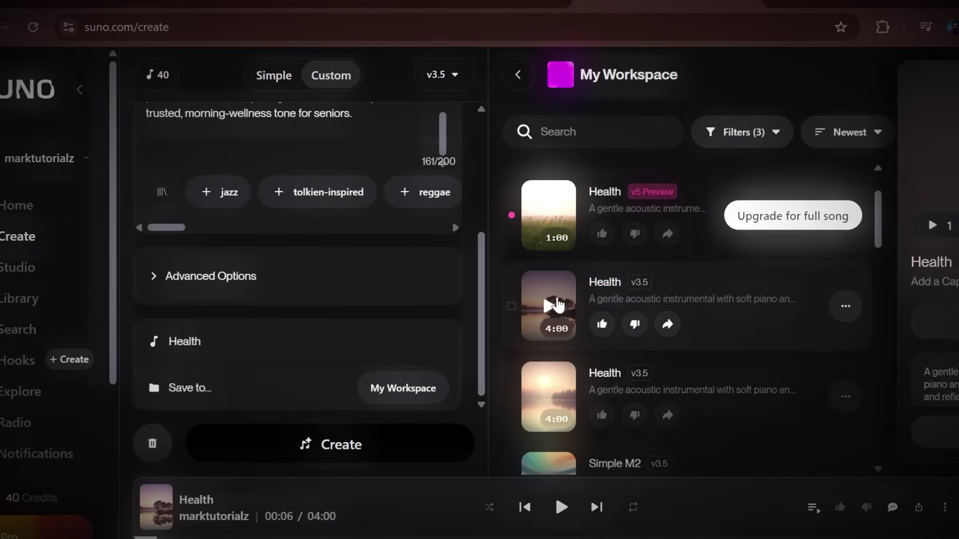
{"action": "left_click", "coordinate": [843, 314]}
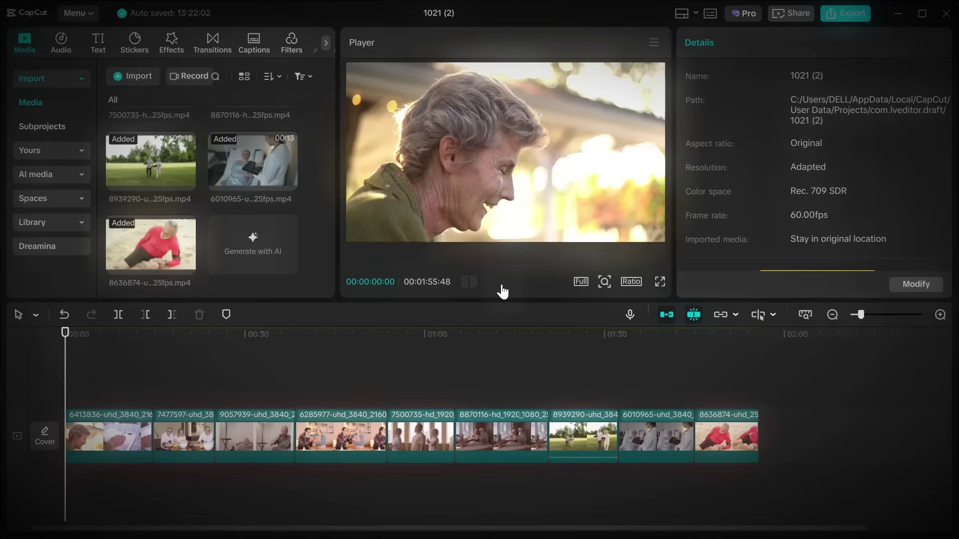
Preview the clips, set the project aspect ratio to 16:9, and scrub to check.
{"action": "left_click", "coordinate": [501, 286]}
{"action": "left_click", "coordinate": [502, 286]}
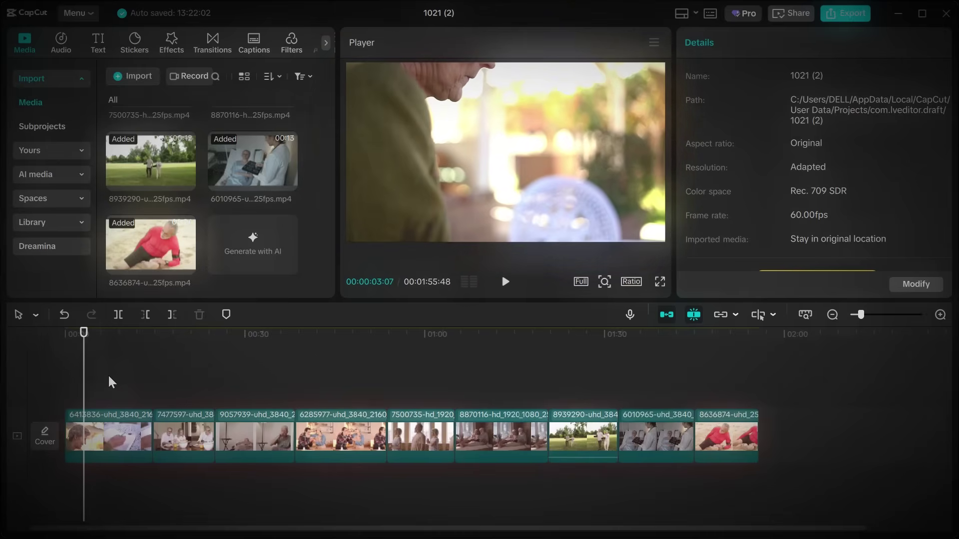
{"action": "left_click", "coordinate": [111, 435]}
{"action": "left_click", "coordinate": [631, 282]}
{"action": "left_click", "coordinate": [664, 340]}
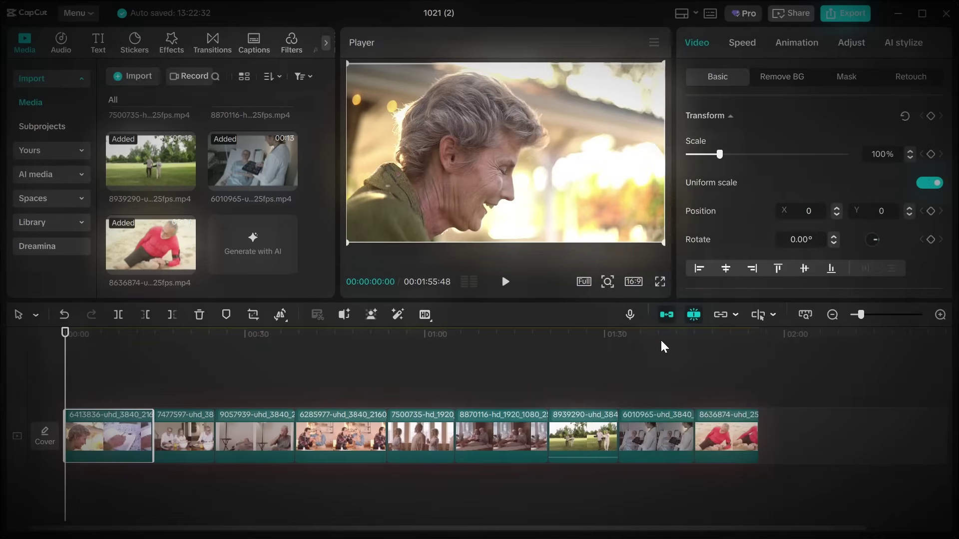
{"action": "left_click", "coordinate": [185, 388]}
{"action": "left_click", "coordinate": [184, 435]}
{"action": "left_click", "coordinate": [633, 282]}
{"action": "left_click", "coordinate": [270, 397]}
{"action": "left_click_drag", "start_coordinate": [270, 397], "coordinate": [727, 397]}
Place the voiceover MP3 below the clips, align its later piece at 01:24:42, and play back.
{"action": "left_click", "coordinate": [259, 191]}
{"action": "left_click_drag", "start_coordinate": [259, 190], "coordinate": [94, 500]}
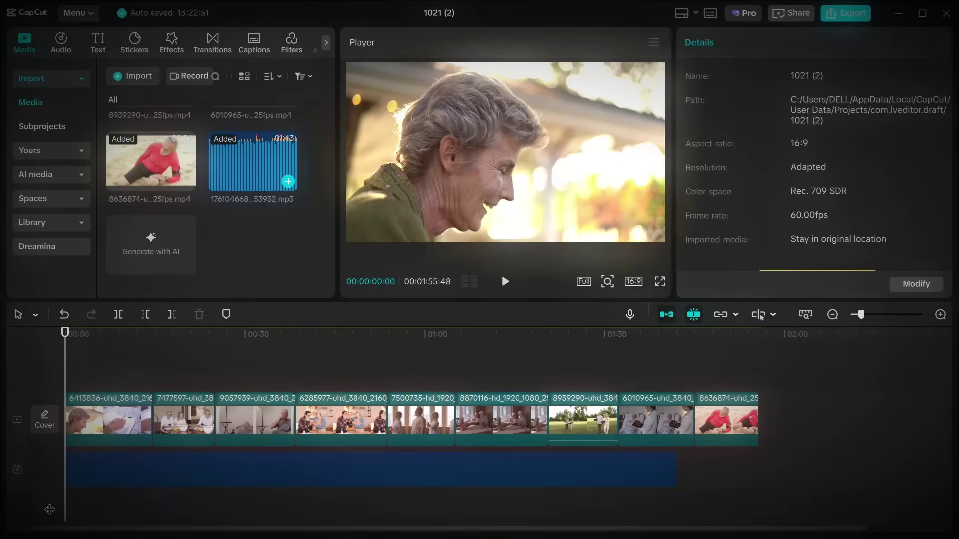
{"action": "left_click", "coordinate": [939, 316]}
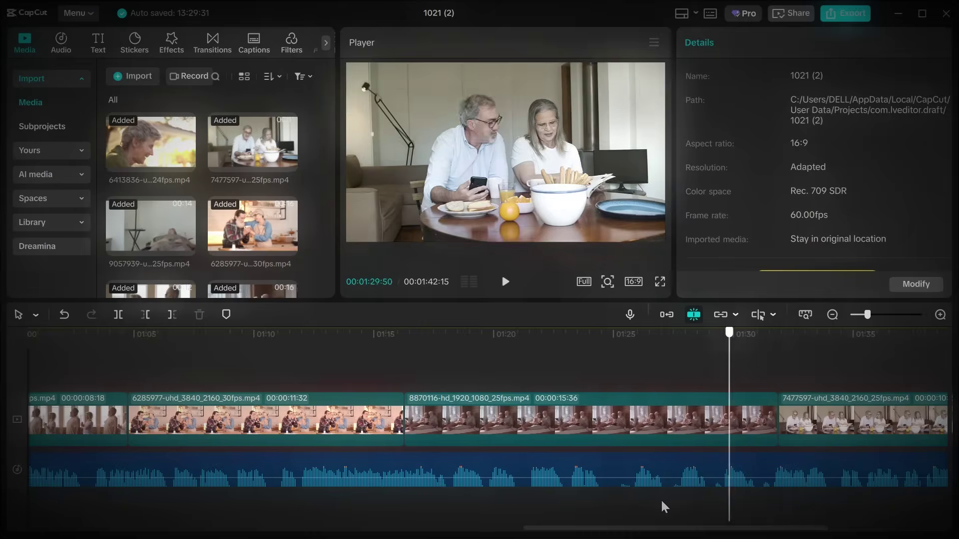
{"action": "left_click", "coordinate": [605, 510]}
{"action": "left_click", "coordinate": [602, 469]}
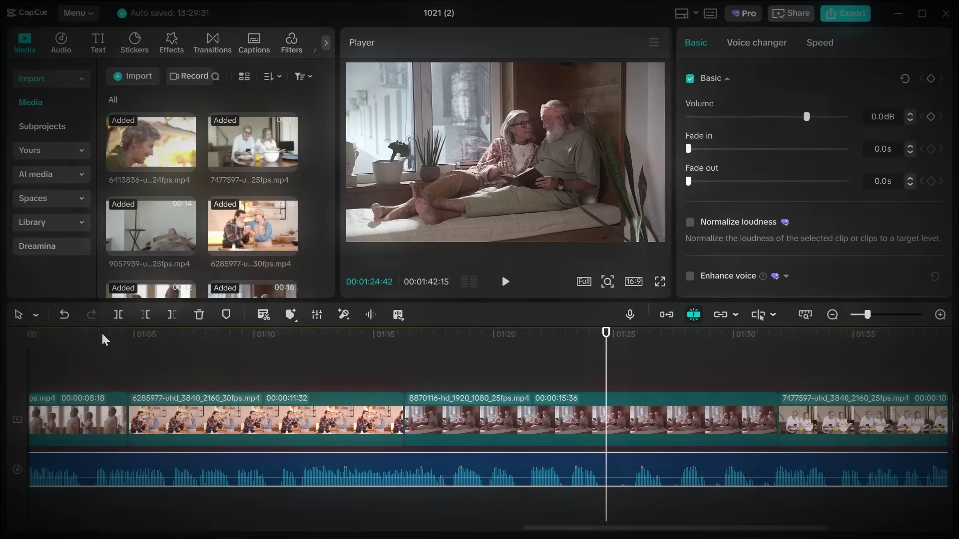
{"action": "left_click_drag", "start_coordinate": [610, 457], "coordinate": [644, 468]}
{"action": "left_click", "coordinate": [645, 507]}
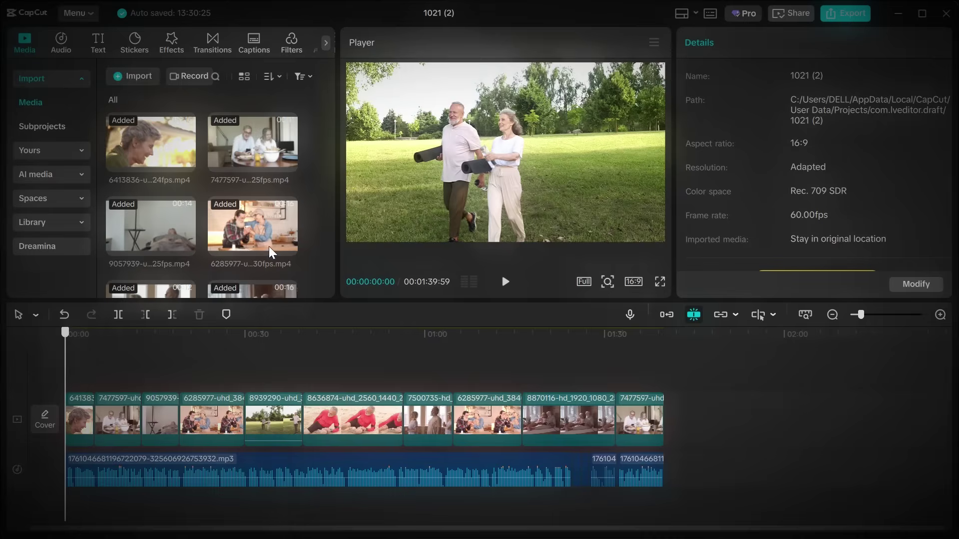
{"action": "left_click", "coordinate": [506, 281]}
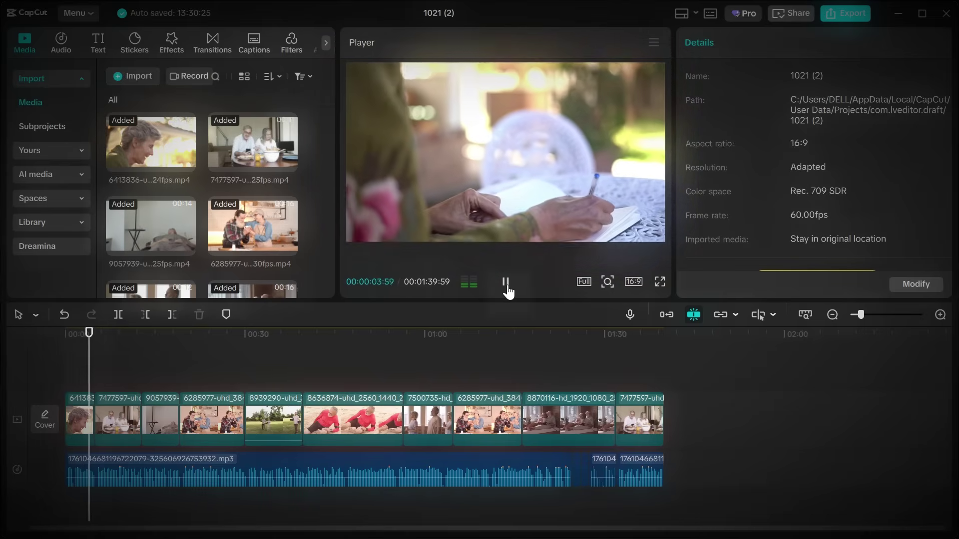
{"action": "left_click", "coordinate": [60, 378]}
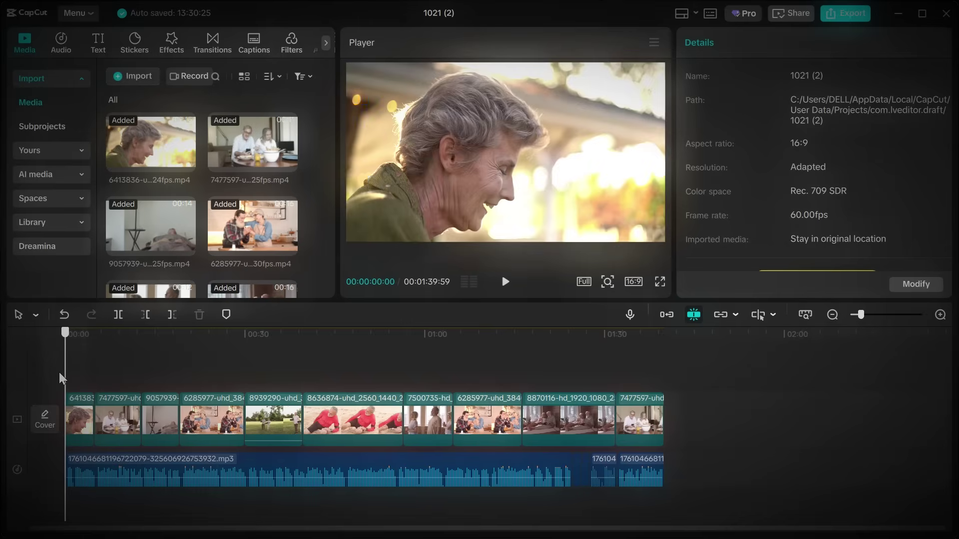
Add the Step #1 text title and shrink it into the lower right of the opening shot.
{"action": "left_click", "coordinate": [96, 43]}
{"action": "left_click", "coordinate": [159, 121]}
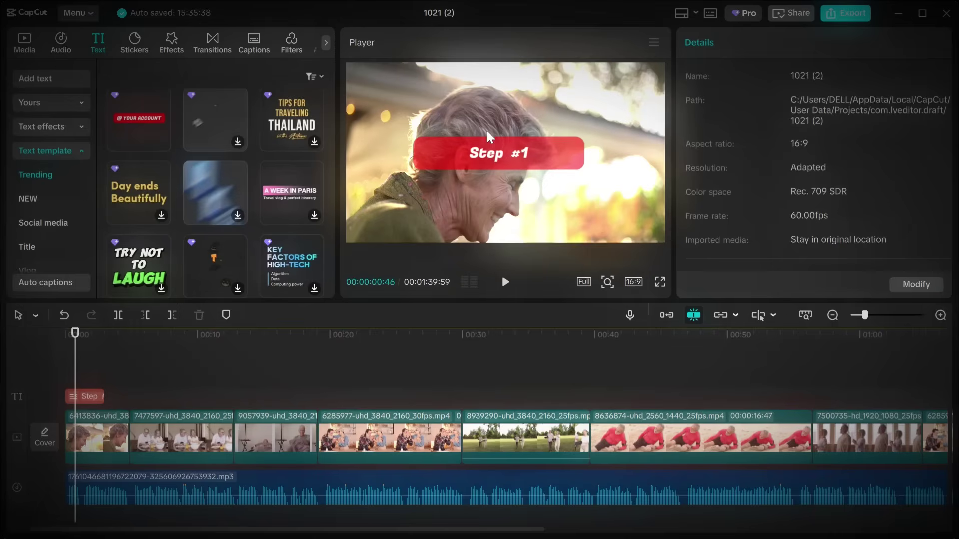
{"action": "left_click", "coordinate": [489, 136]}
{"action": "left_click_drag", "start_coordinate": [489, 136], "coordinate": [594, 234]}
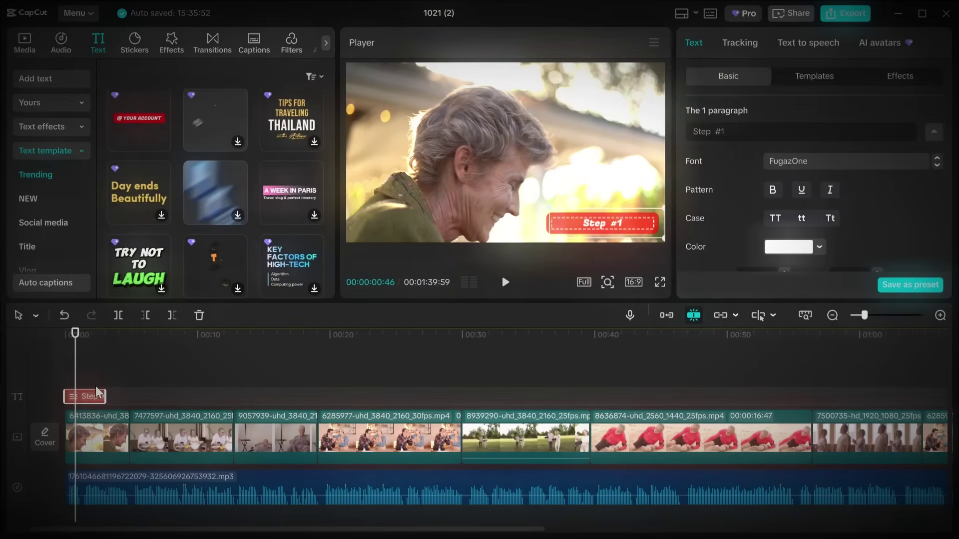
{"action": "left_click_drag", "start_coordinate": [82, 405], "coordinate": [110, 407]}
Insert a Mix transition between the first clips, accepting duplicate frames, then preview.
{"action": "left_click", "coordinate": [212, 44]}
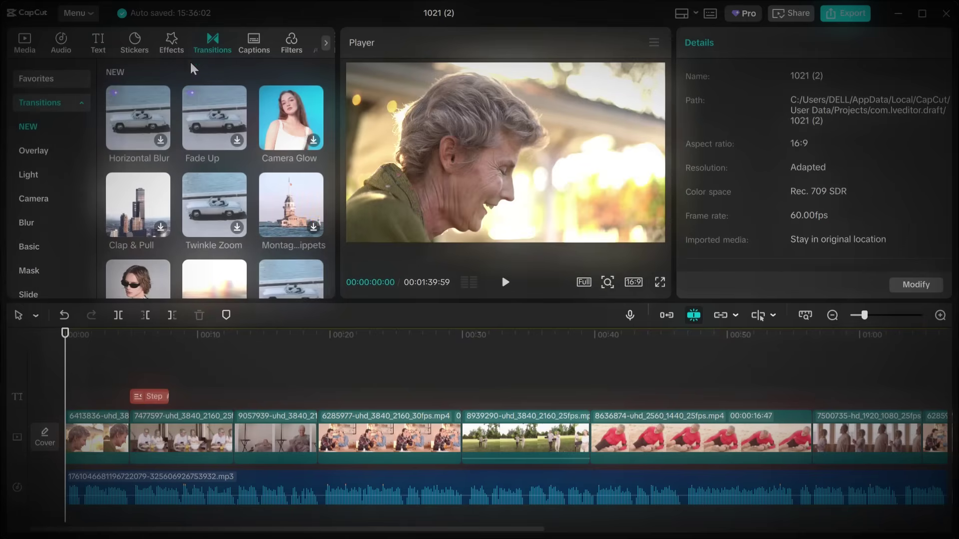
{"action": "left_click_drag", "start_coordinate": [136, 408], "coordinate": [134, 414]}
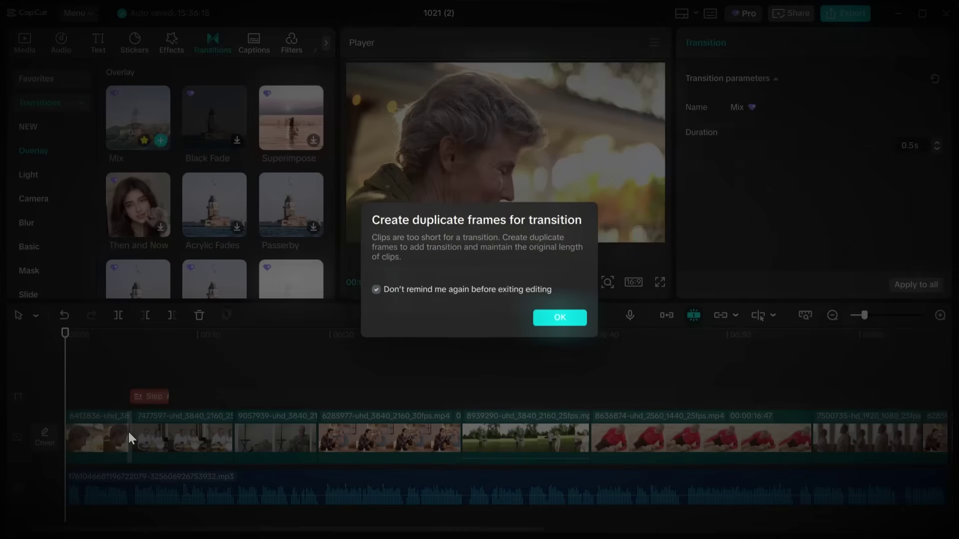
{"action": "left_click", "coordinate": [377, 287]}
{"action": "left_click", "coordinate": [553, 320]}
{"action": "left_click", "coordinate": [829, 315]}
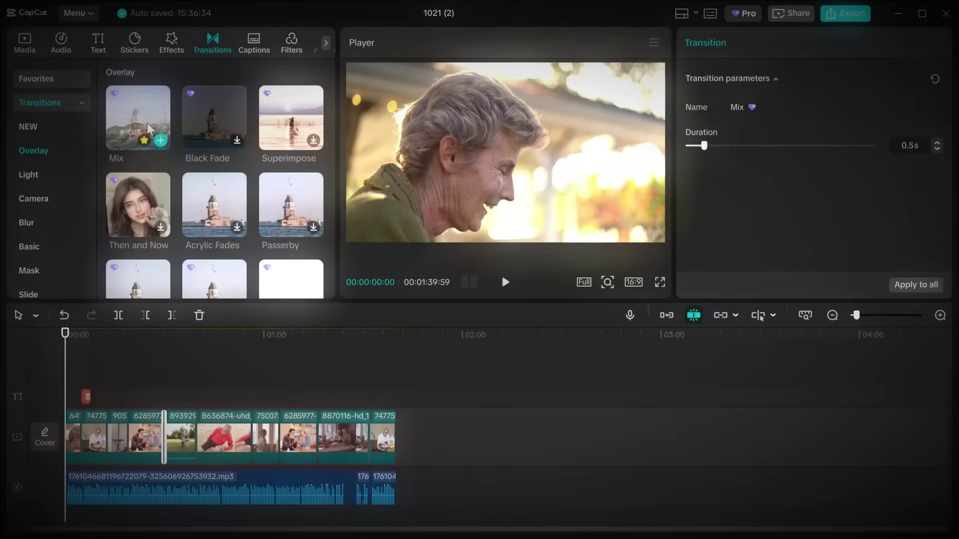
{"action": "left_click", "coordinate": [505, 282]}
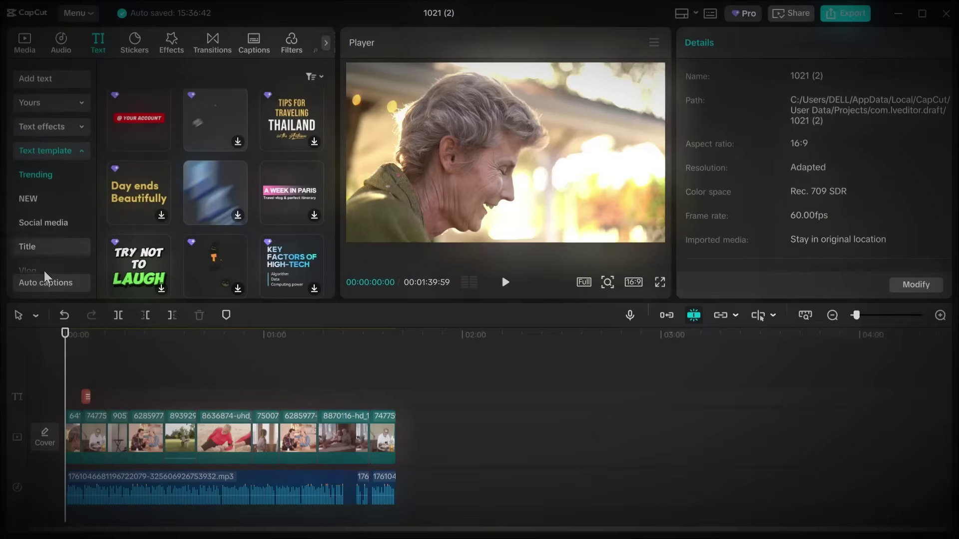
Generate styled auto captions from the voiceover and inspect one.
{"action": "left_click", "coordinate": [36, 280]}
{"action": "left_click", "coordinate": [297, 284]}
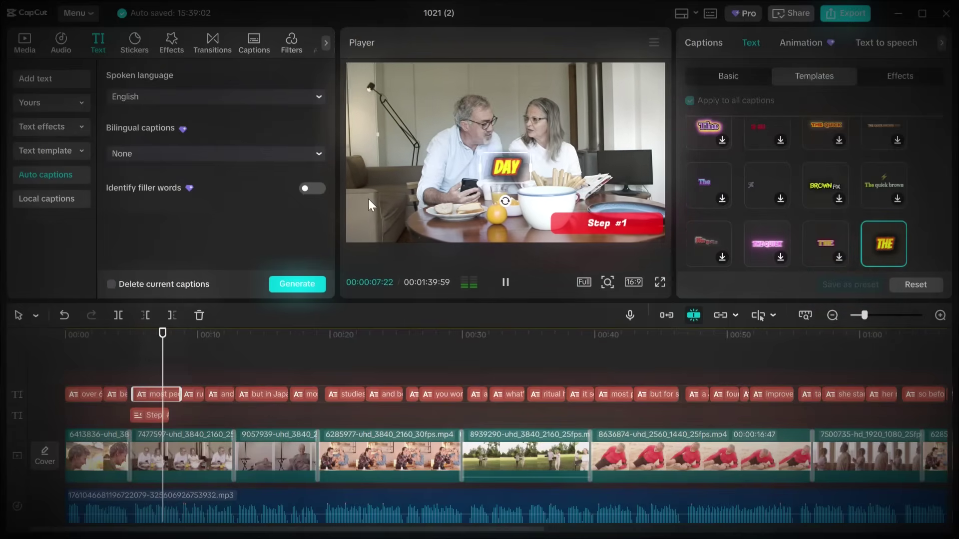
{"action": "left_click", "coordinate": [501, 155]}
{"action": "left_click", "coordinate": [149, 364]}
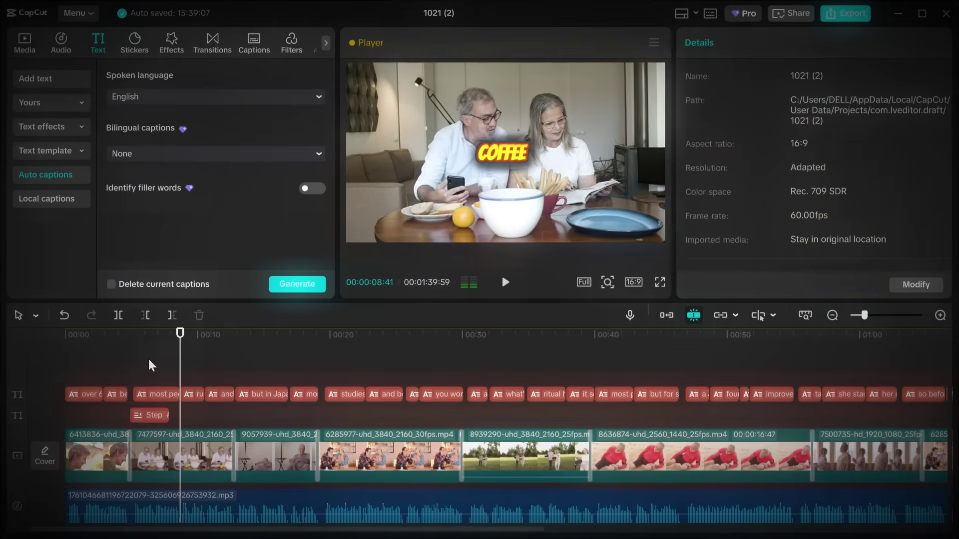
{"action": "key", "text": "Home"}
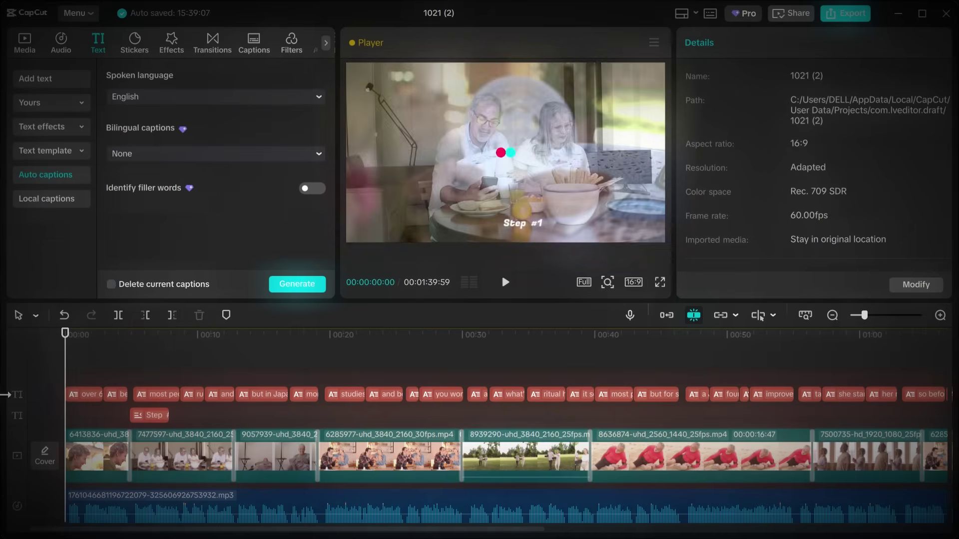
Add Health.mp3 to the timeline, trim it to end with the video, and set volume -22.8dB.
{"action": "left_click", "coordinate": [25, 42]}
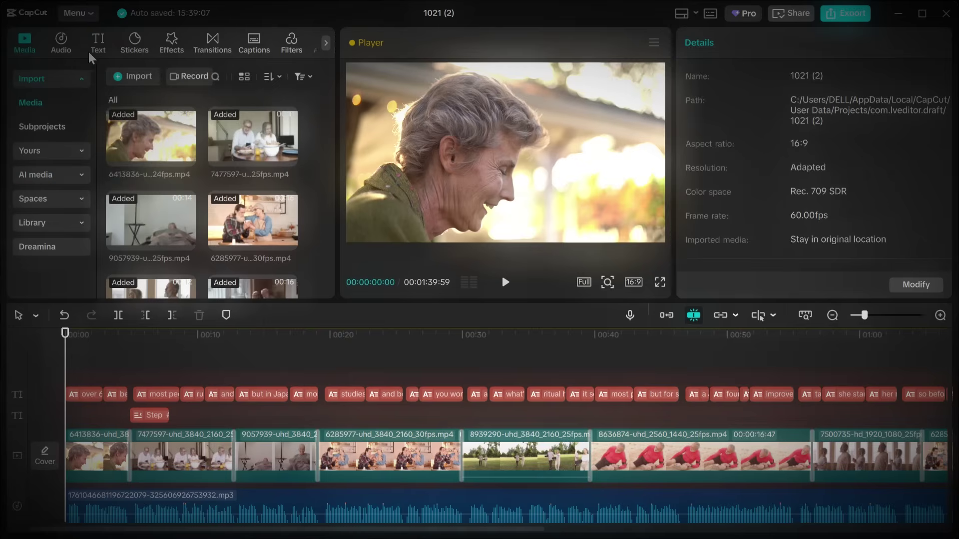
{"action": "left_click", "coordinate": [175, 250]}
{"action": "left_click", "coordinate": [185, 265]}
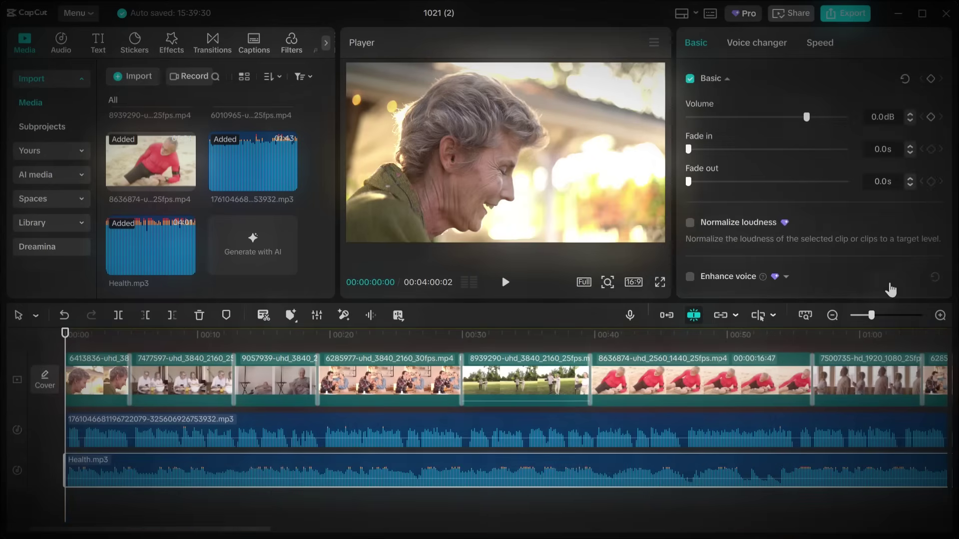
{"action": "left_click", "coordinate": [832, 316]}
{"action": "left_click", "coordinate": [832, 316]}
{"action": "left_click_drag", "start_coordinate": [859, 469], "coordinate": [396, 469]}
{"action": "left_click_drag", "start_coordinate": [806, 116], "coordinate": [762, 115]}
{"action": "scroll", "coordinate": [128, 482], "scroll_direction": "up", "scroll_amount": 3}
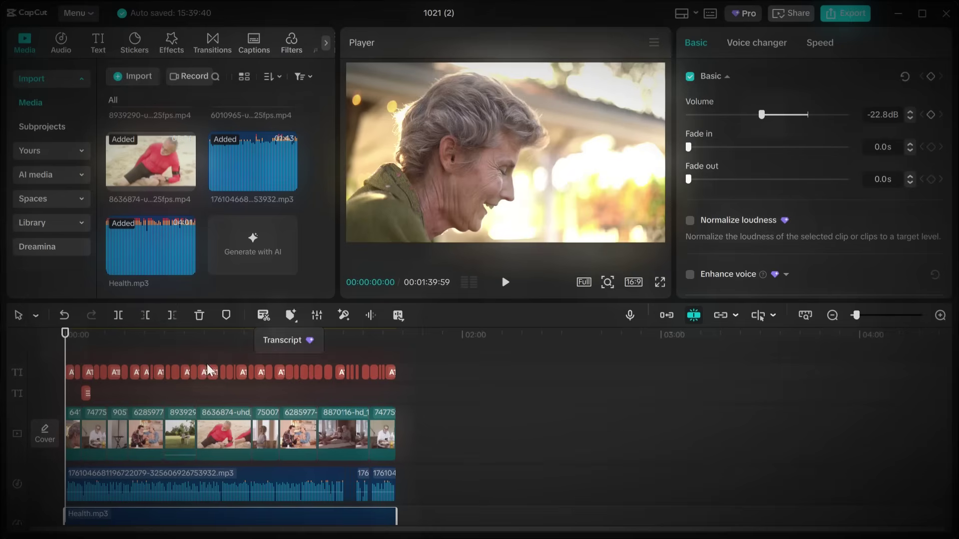
{"action": "mouse_move", "coordinate": [80, 367]}
{"action": "left_mouse_down"}
{"action": "mouse_move", "coordinate": [92, 366]}
{"action": "mouse_move", "coordinate": [65, 367]}
{"action": "left_mouse_up"}
{"action": "scroll", "coordinate": [107, 479], "scroll_direction": "down", "scroll_amount": 2}
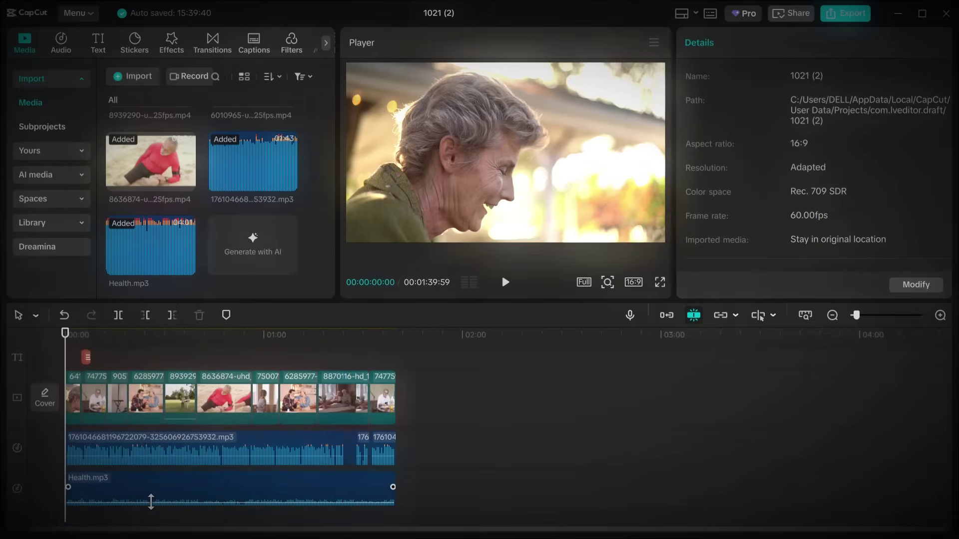
Review the finished edit, then bring up export settings showing 4K, H.264, mp4, 60fps.
{"action": "left_click", "coordinate": [506, 283]}
{"action": "scroll", "coordinate": [433, 382], "scroll_direction": "up", "scroll_amount": 2}
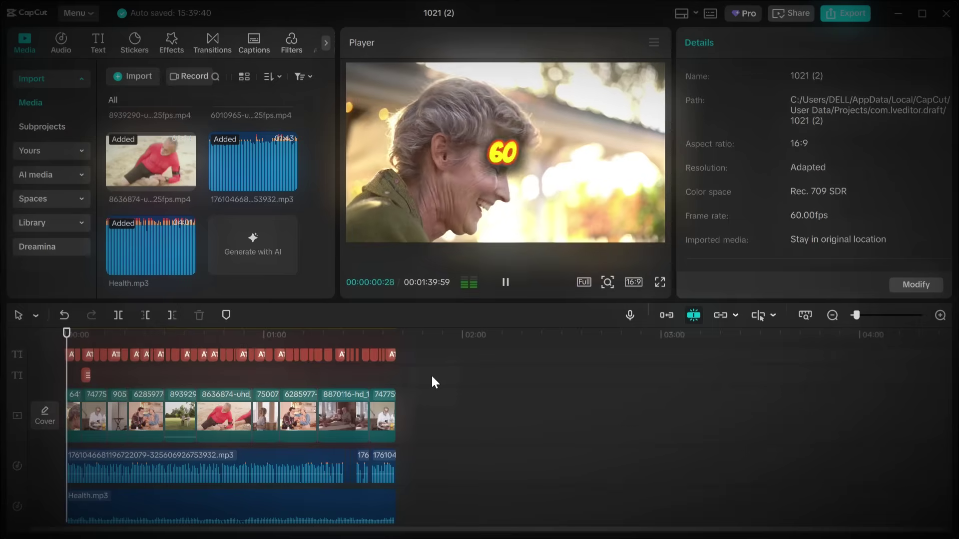
{"action": "scroll", "coordinate": [430, 382], "scroll_direction": "up", "scroll_amount": 2}
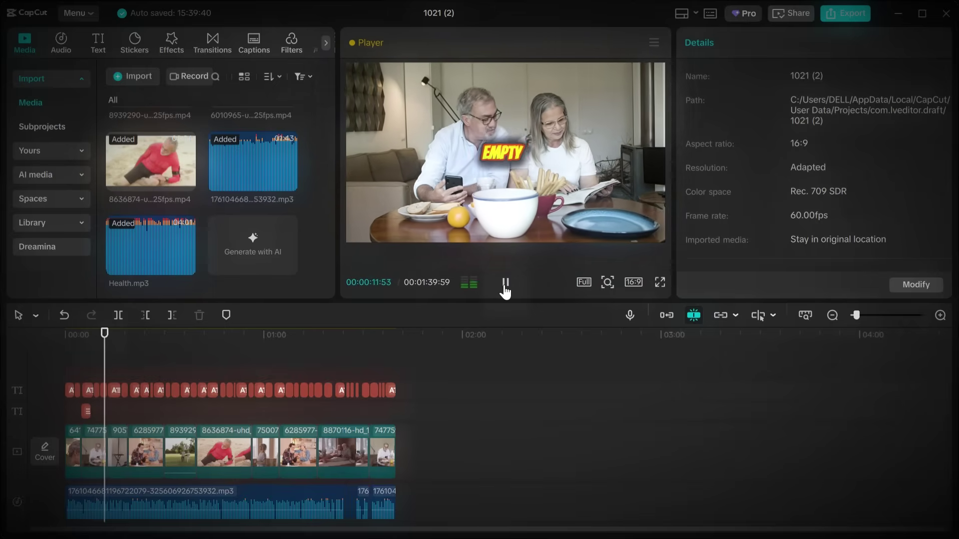
{"action": "left_click", "coordinate": [505, 282]}
{"action": "scroll", "coordinate": [227, 422], "scroll_direction": "down", "scroll_amount": 1}
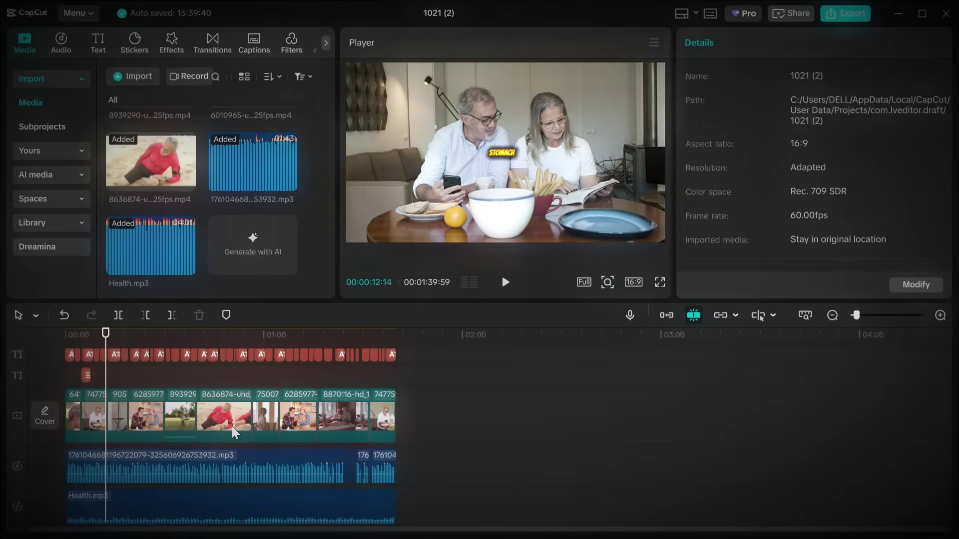
{"action": "left_click", "coordinate": [838, 15]}
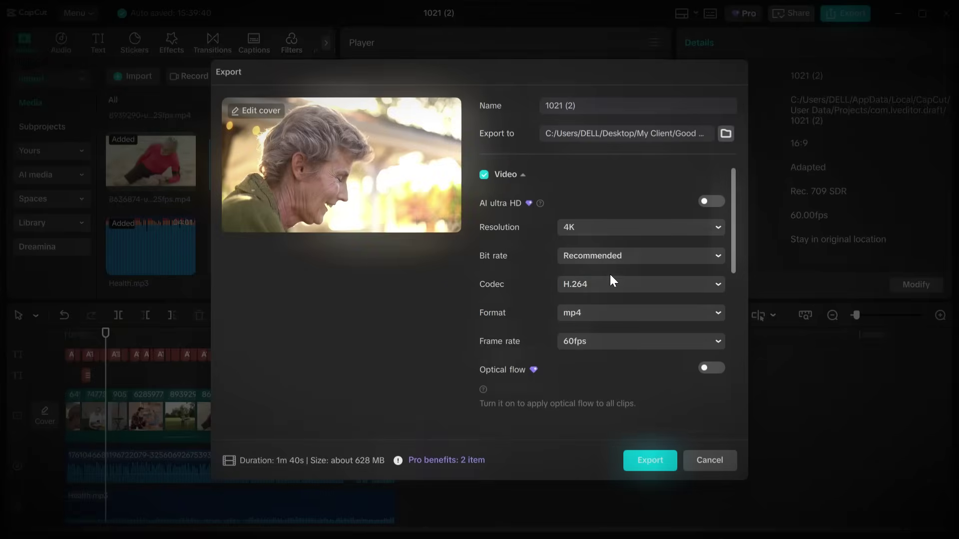